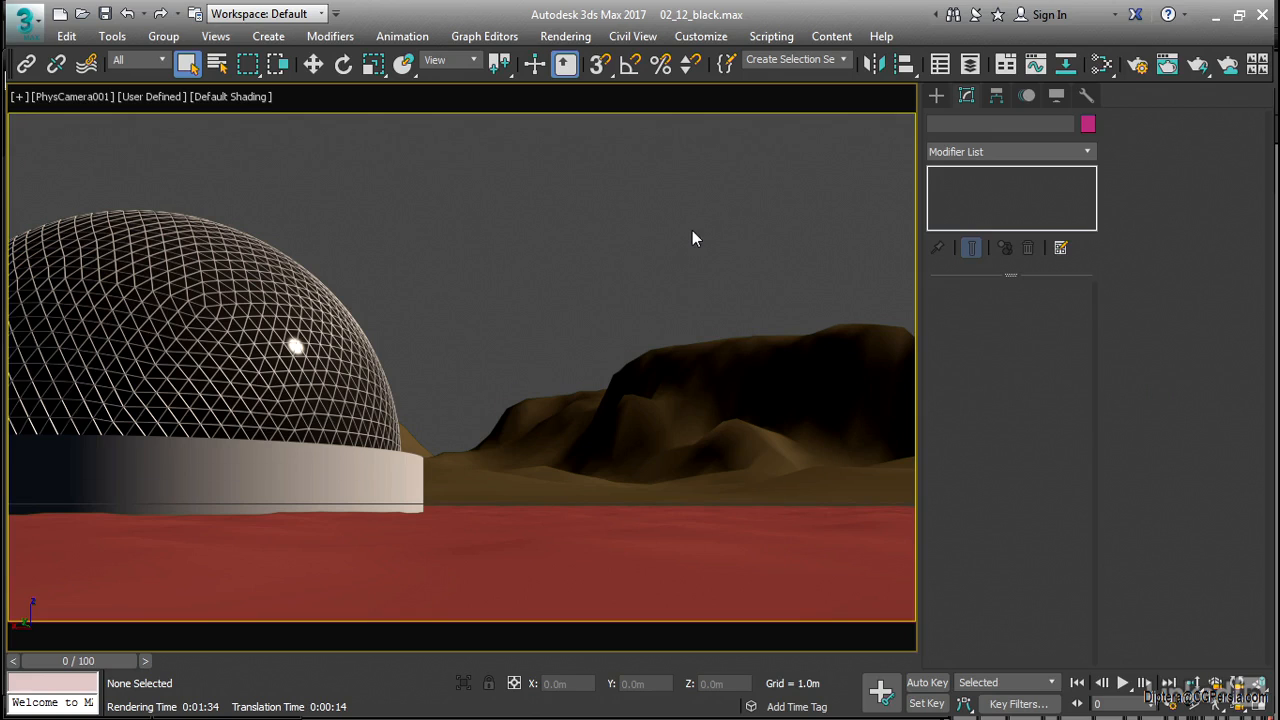
Step: Select the Daylight001 system under Compass001 to inspect its sun and sky parameters
key("h")
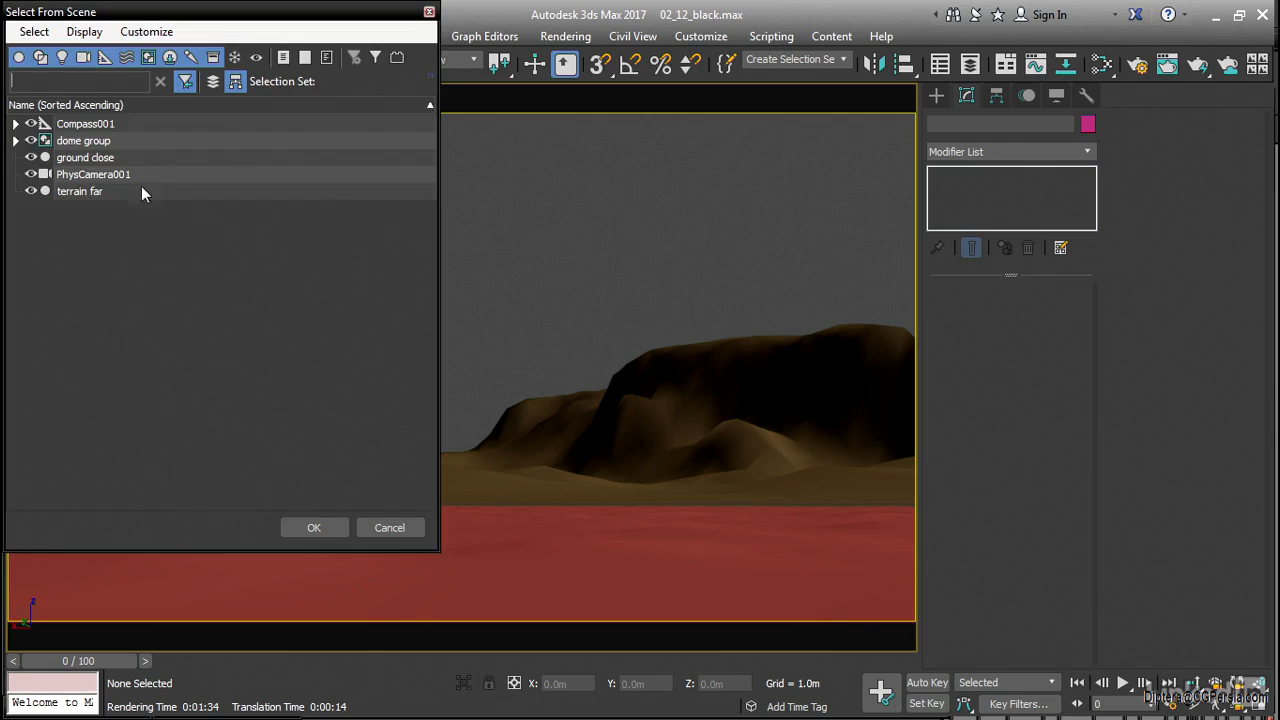
left_click(15, 123)
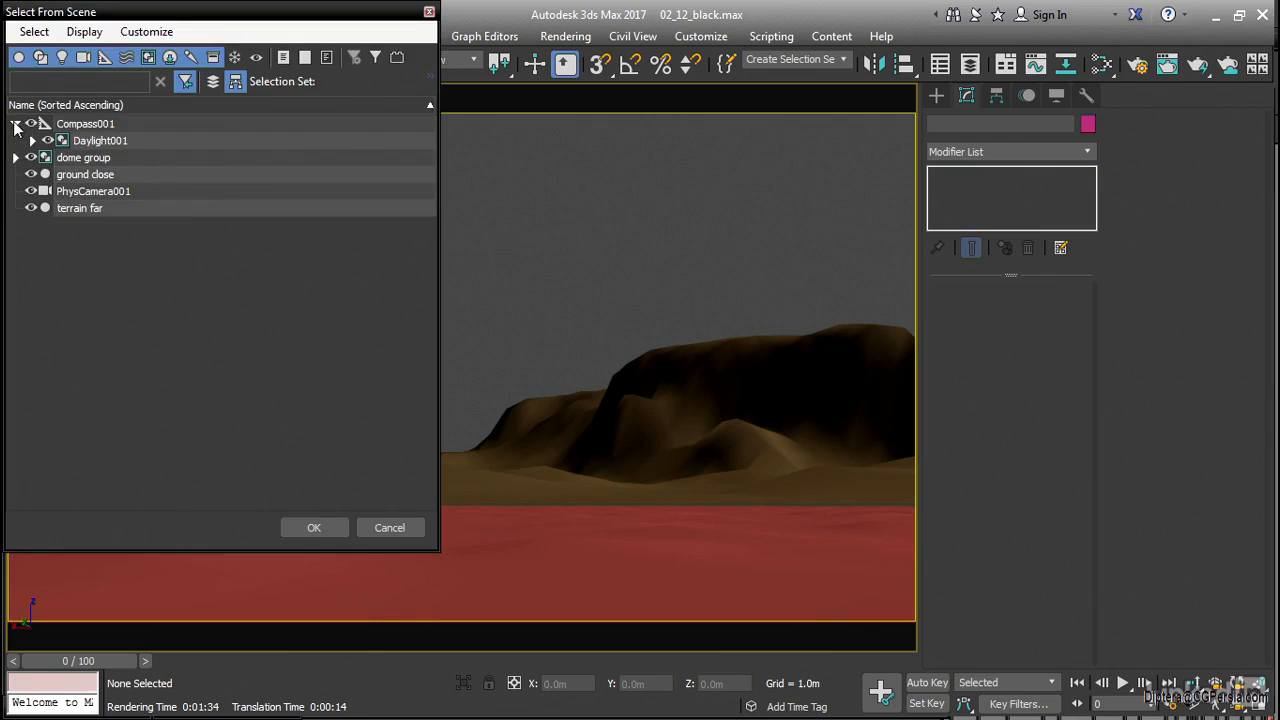
double_click(88, 141)
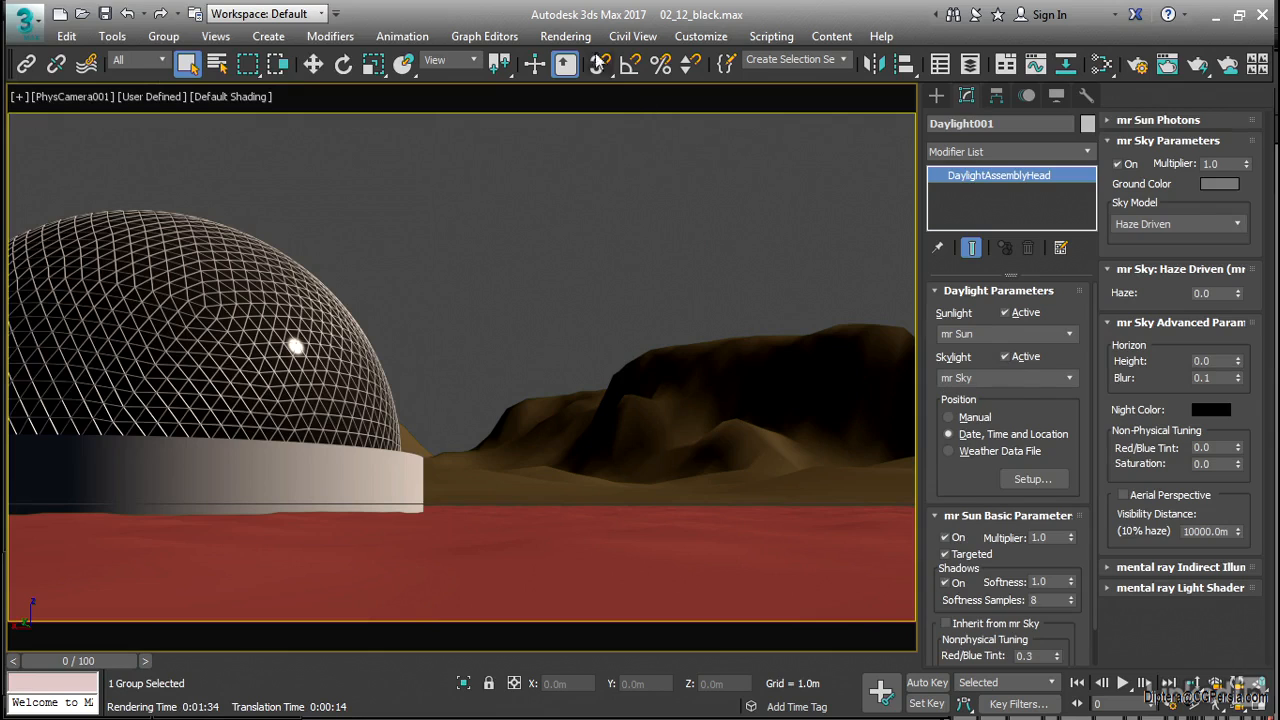
Step: Open the environment settings and the Slate Material Editor to access the mr Physical Sky environment map
left_click(569, 40)
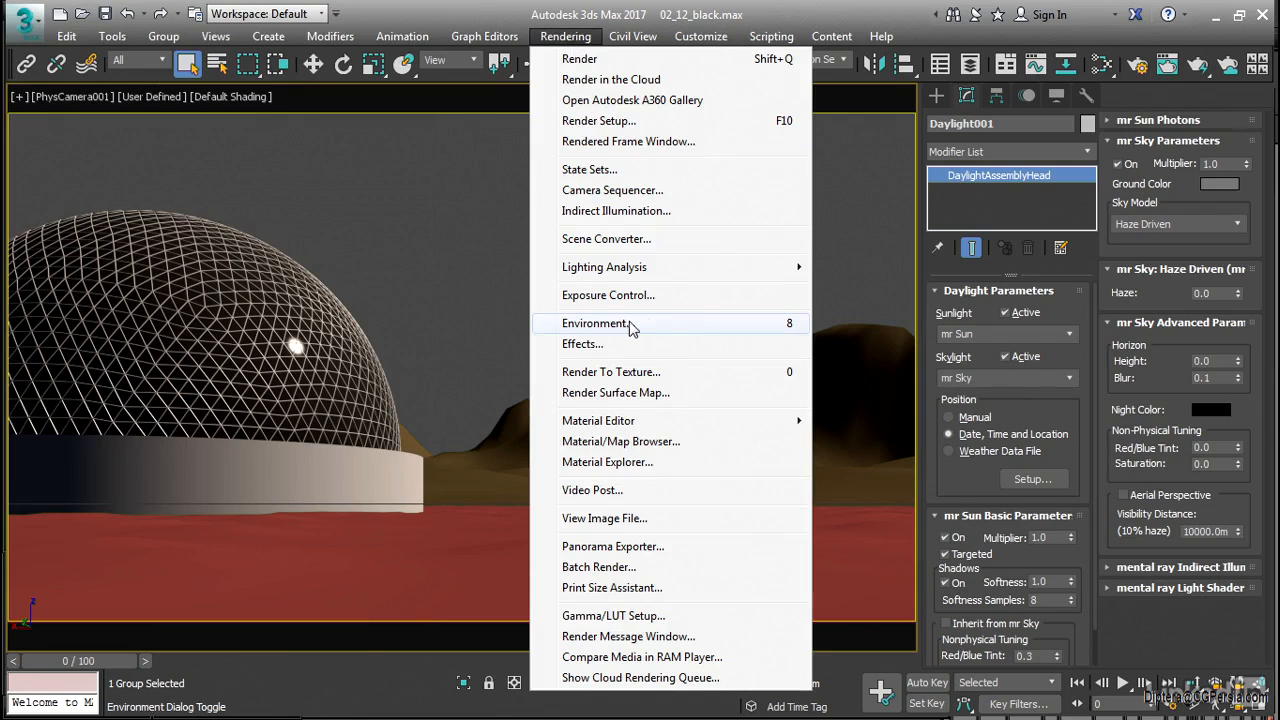
left_click(698, 324)
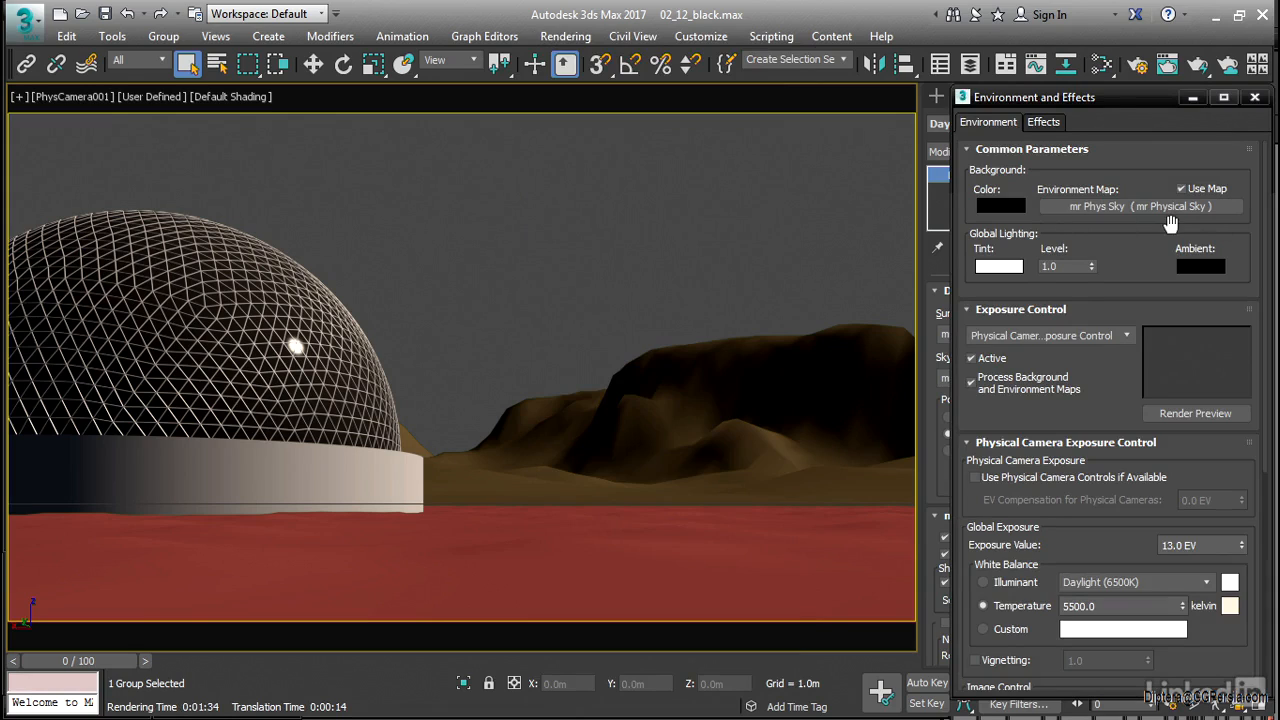
left_click(1099, 63)
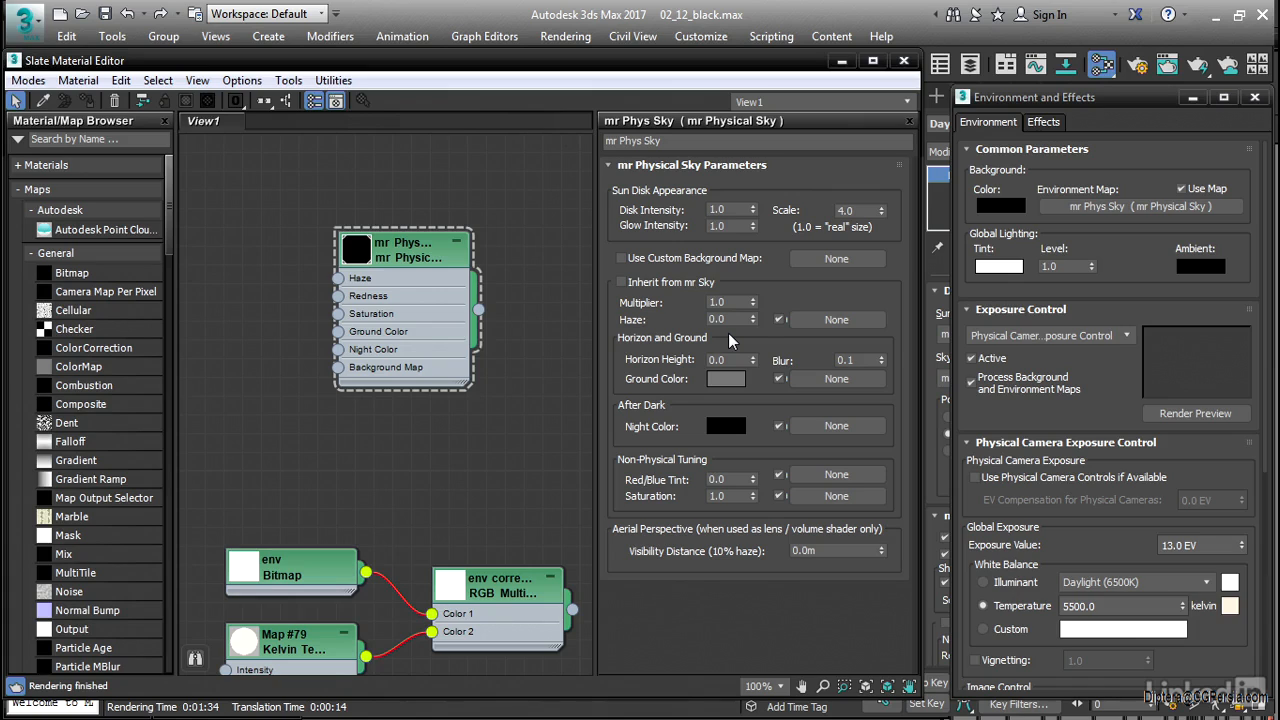
Step: Show the rendered PhysCamera001 frame and display its alpha channel
left_click(1197, 66)
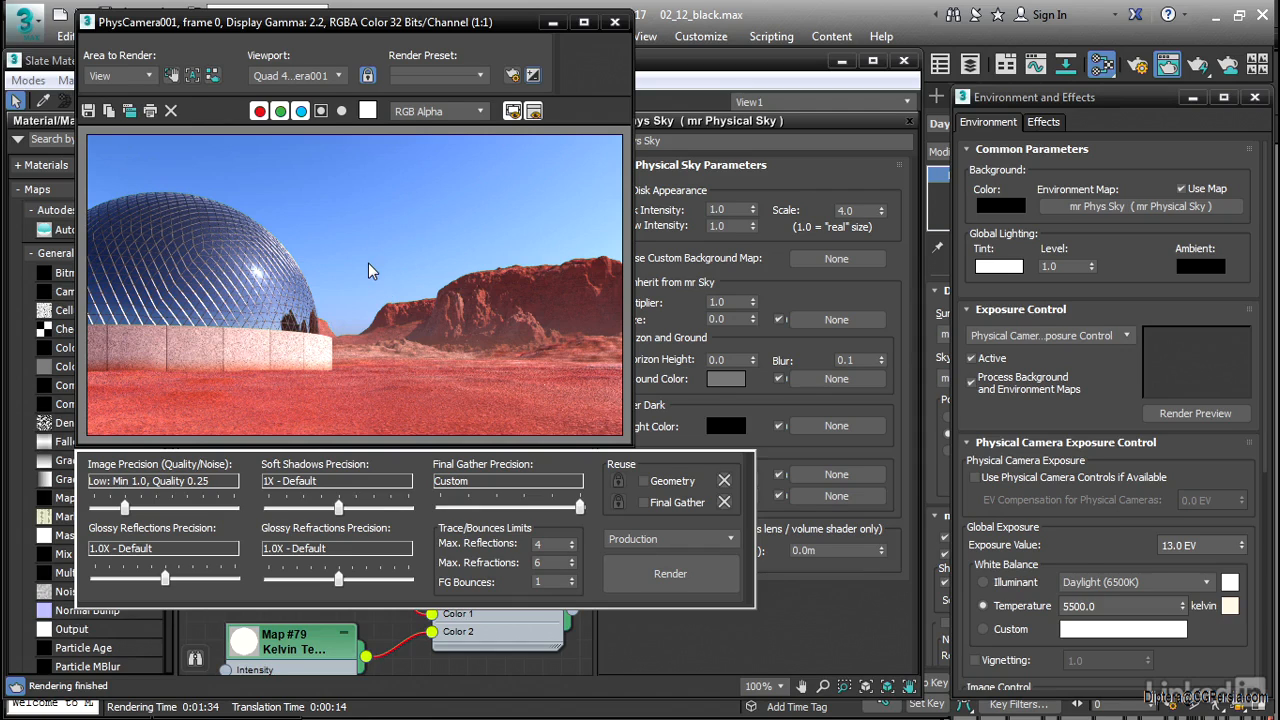
left_click(322, 116)
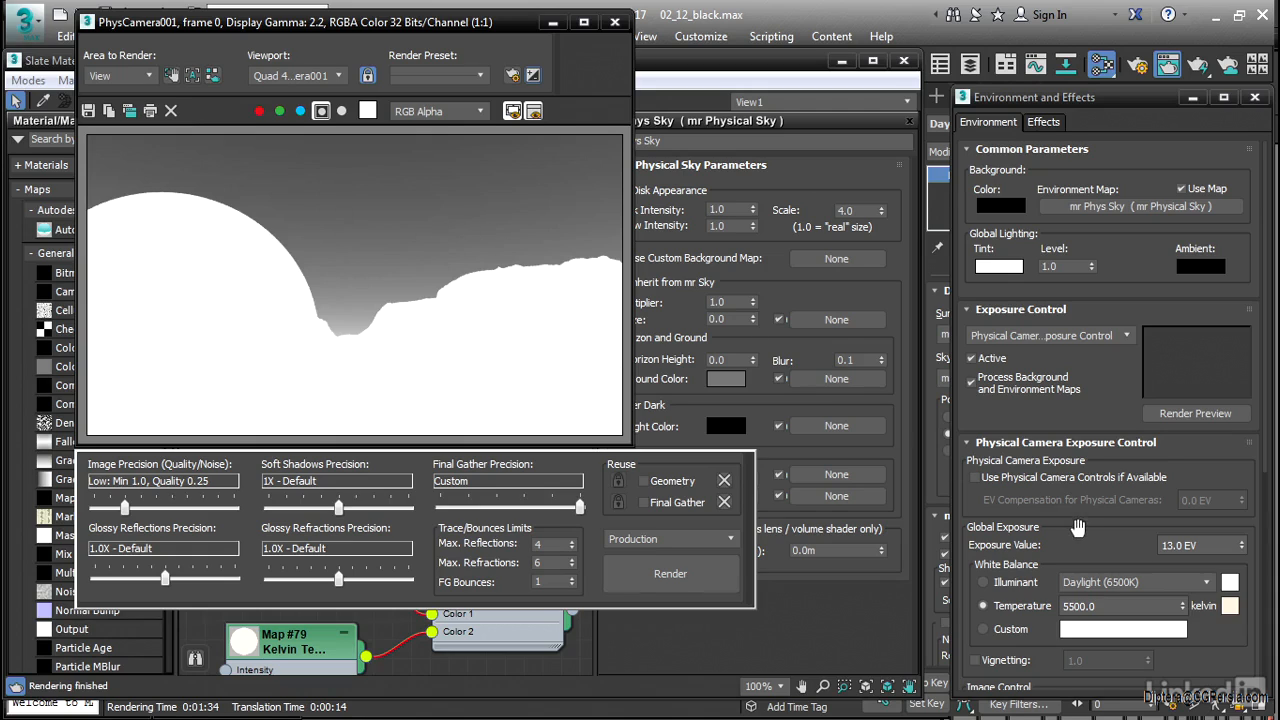
Step: Inspect the fog parameters of the Fog Atmos and Fog Haze atmosphere effects, including their Fog Background setting
left_click_drag(1078, 529, 1077, 516)
scroll(1077, 516, "down", 5)
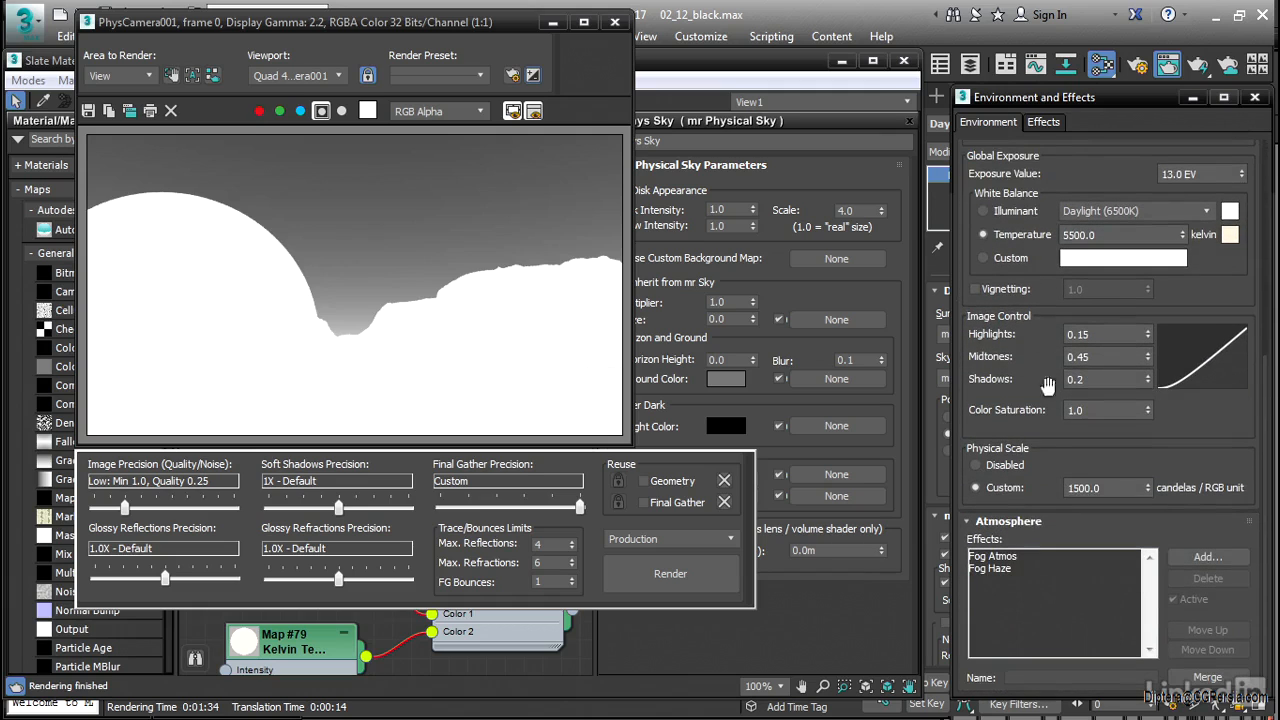
left_click(990, 557)
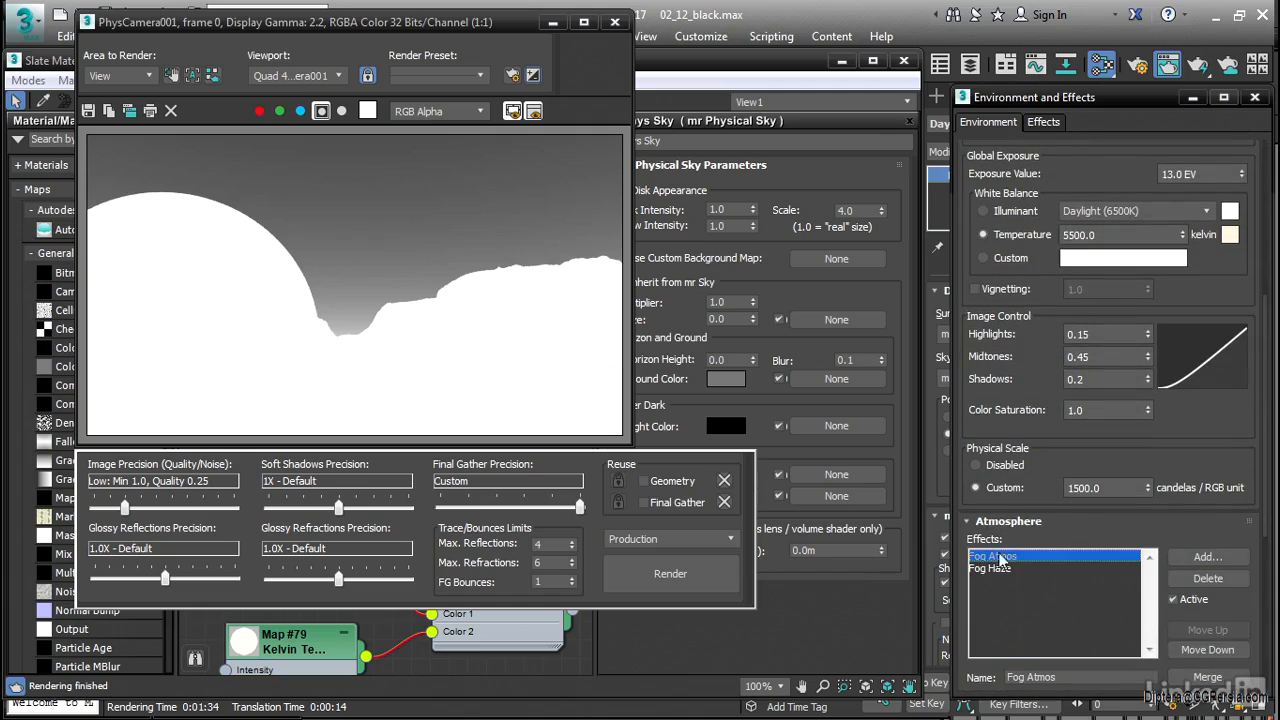
left_click_drag(1059, 528, 1034, 178)
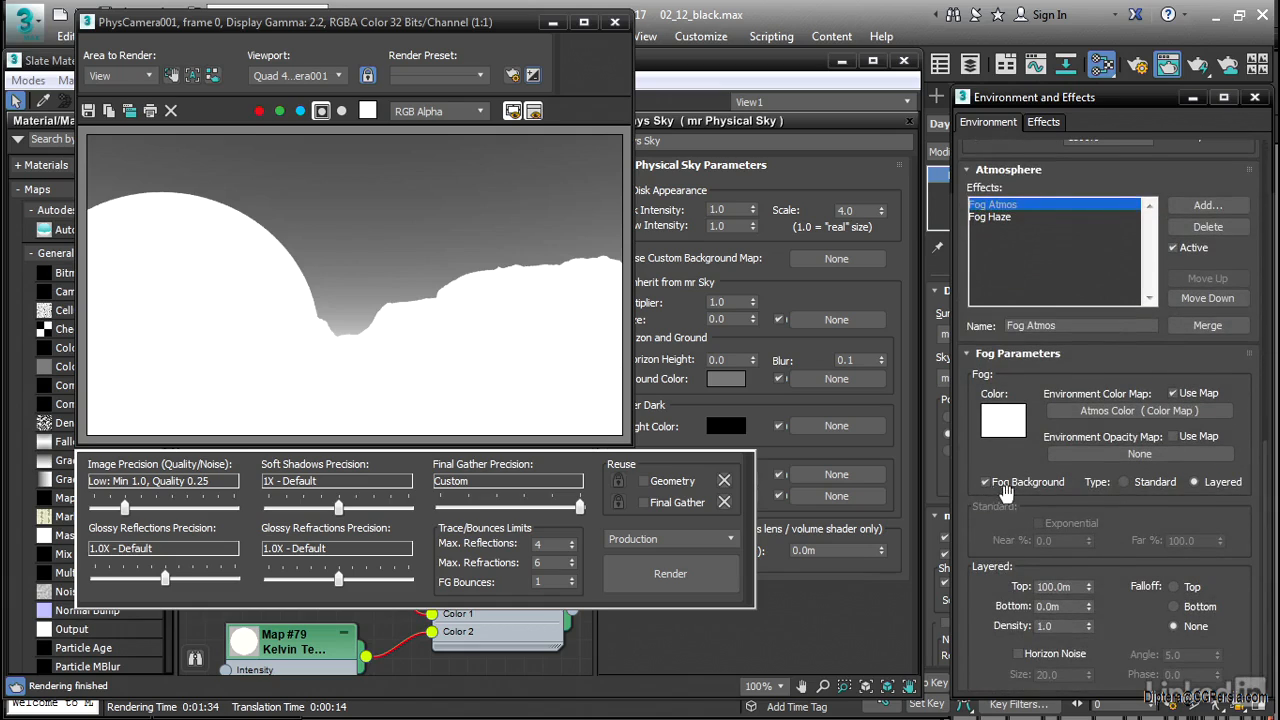
left_click(993, 217)
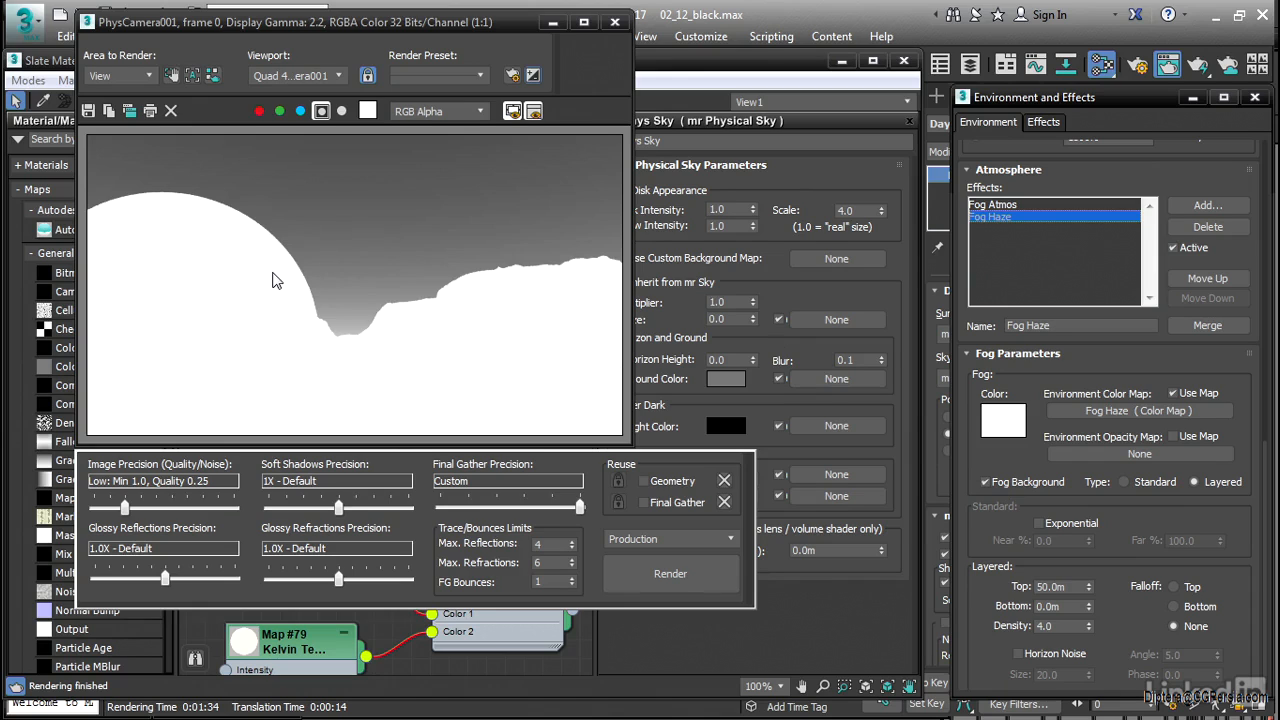
Step: Return the render to its colour channels and examine the mountain's edge pixels against the sky up close
left_click(321, 112)
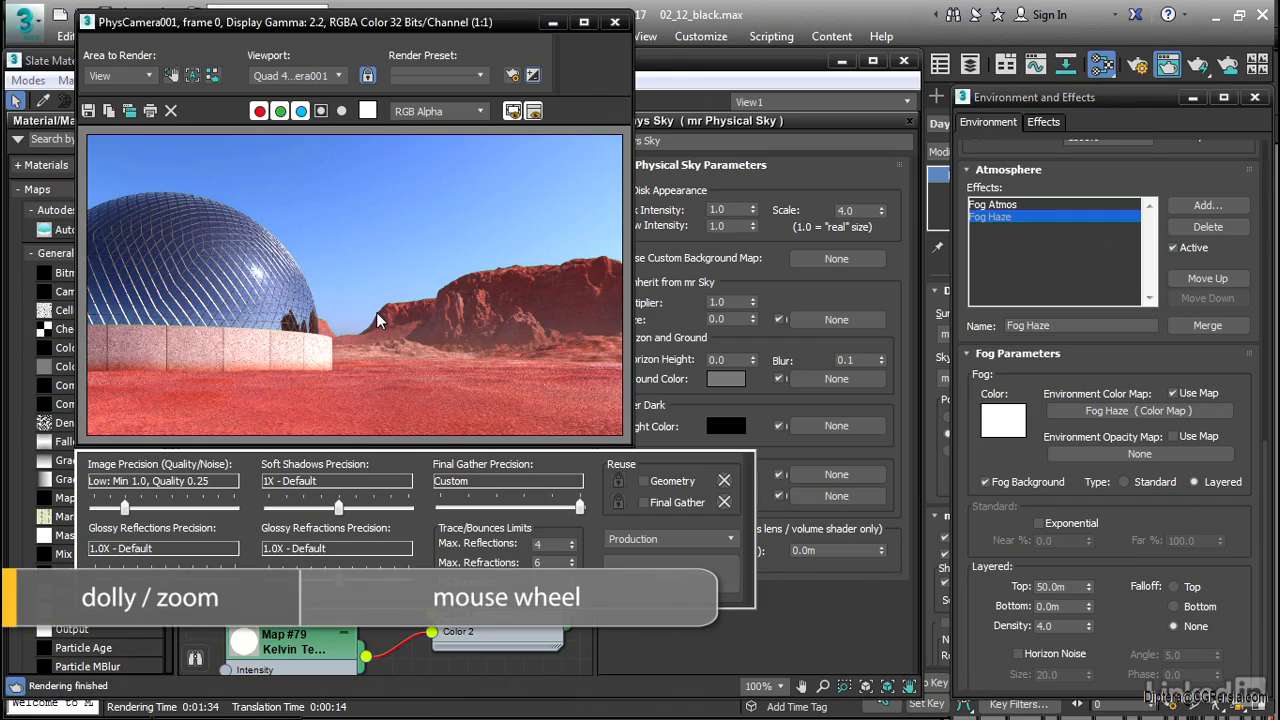
scroll(376, 312, "up", 4)
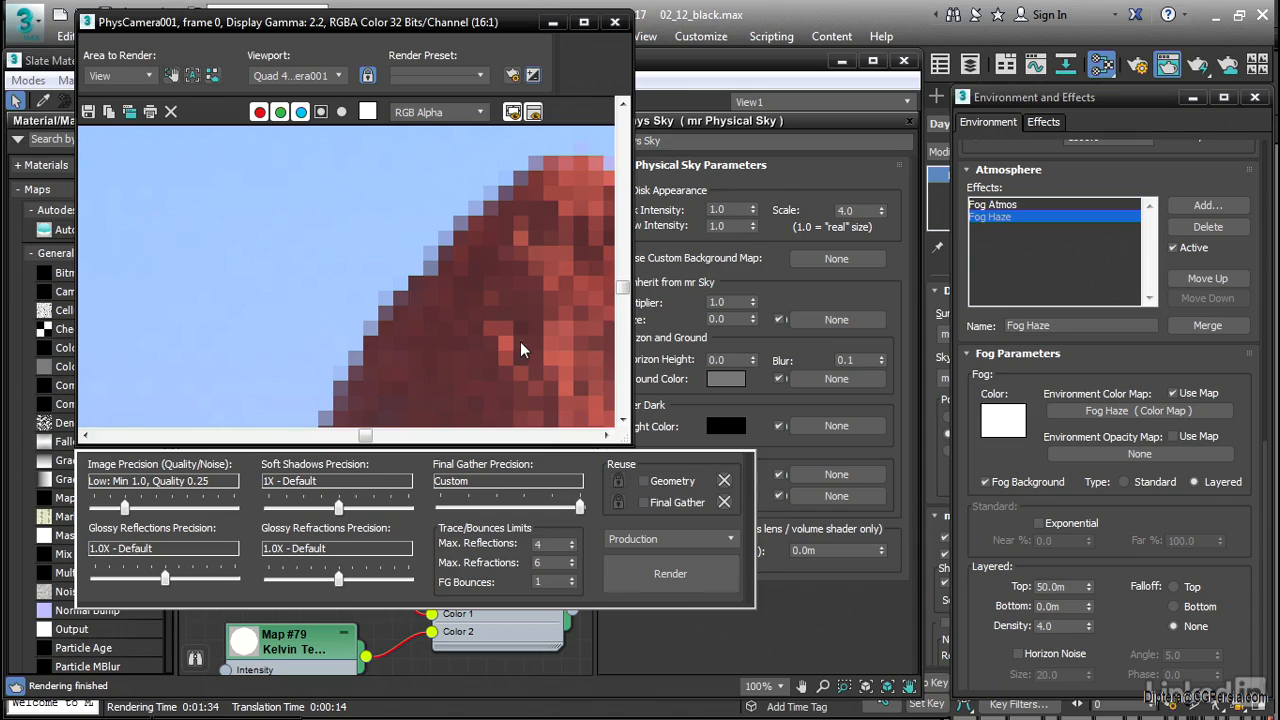
scroll(309, 275, "down", 4)
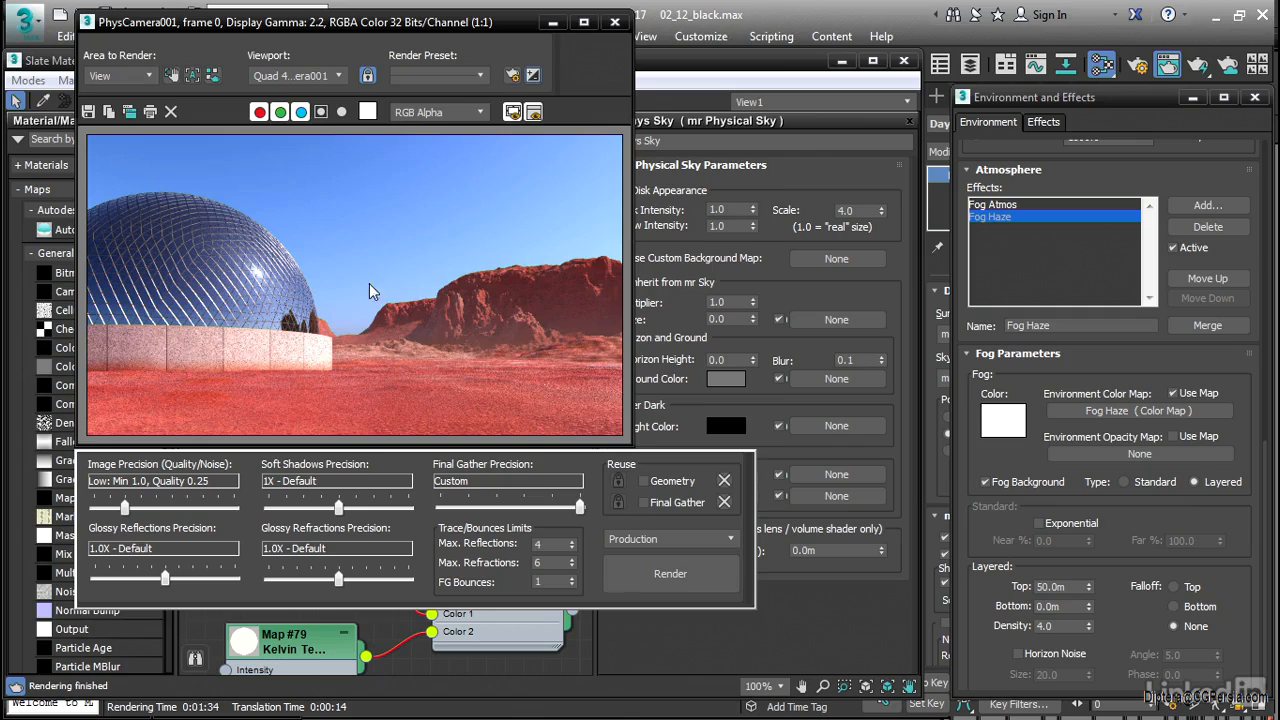
Step: Enable the custom background map on the mr Physical Sky and assign a ColorMap to it
left_click(707, 81)
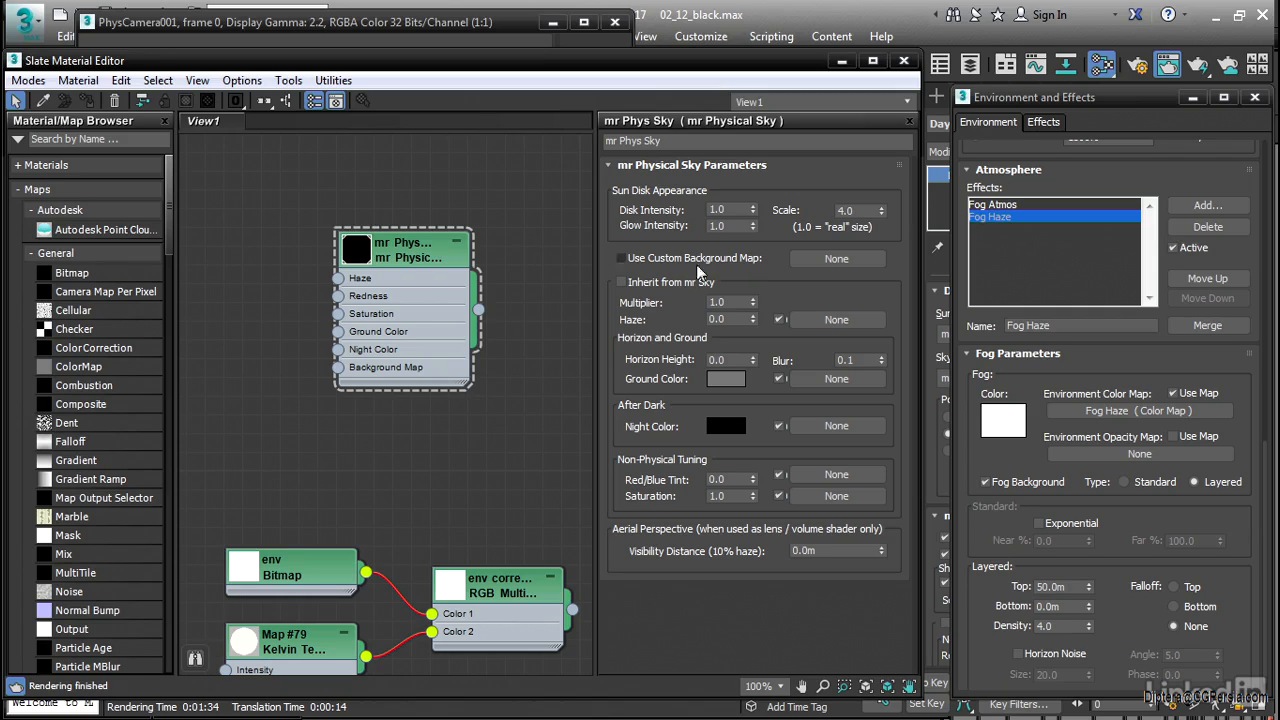
left_click(624, 259)
left_click(836, 259)
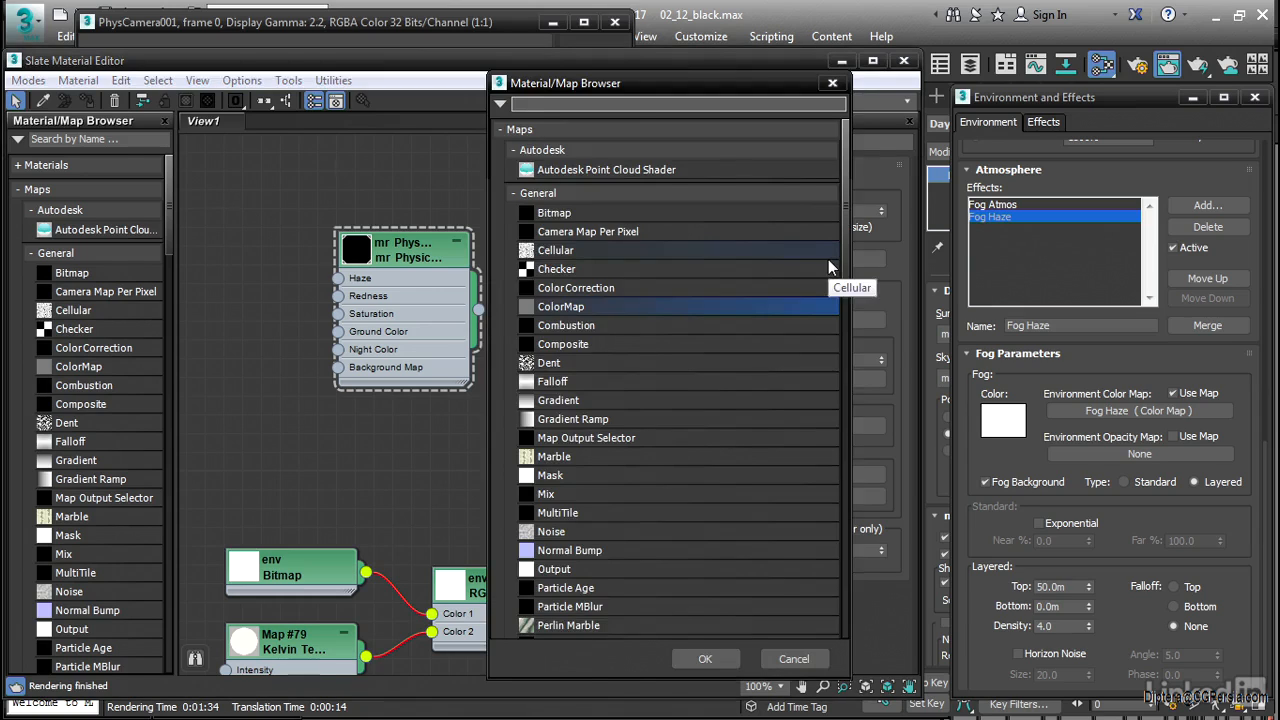
double_click(616, 306)
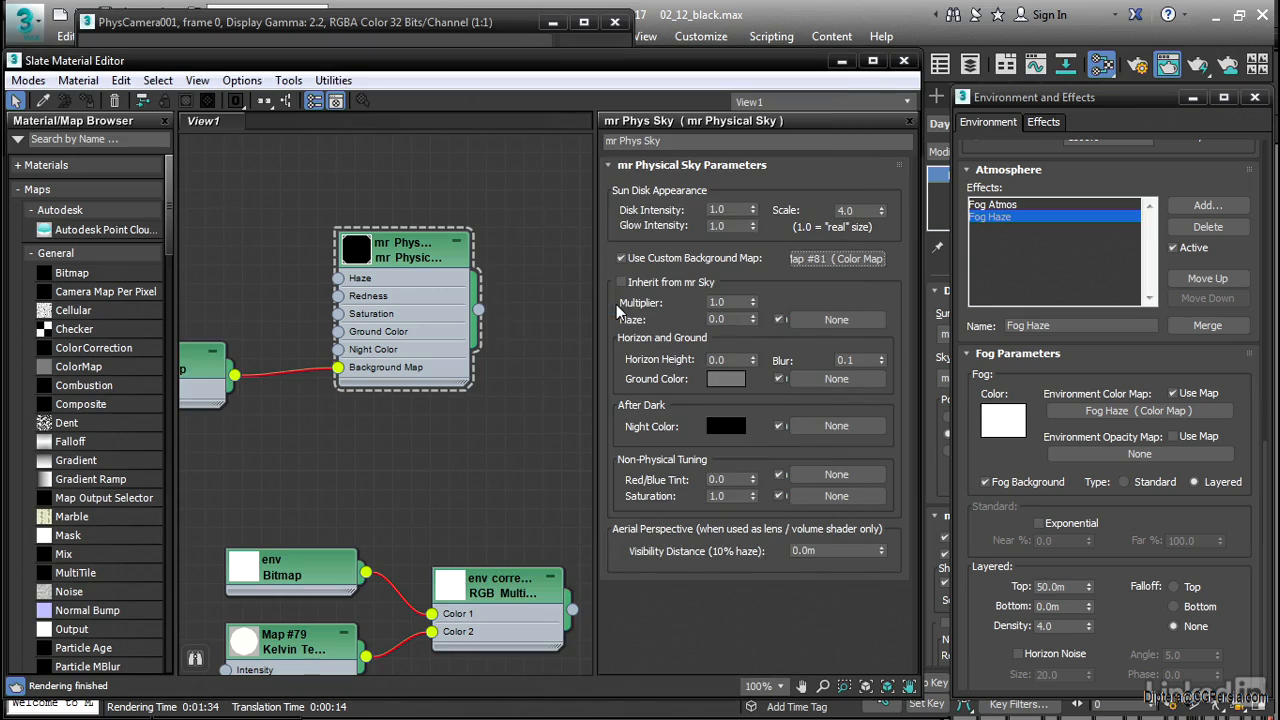
Step: Make the new background Color Map's solid color black by setting its value to 0
middle_click_drag(383, 414, 493, 374)
scroll(448, 360, "up", 1)
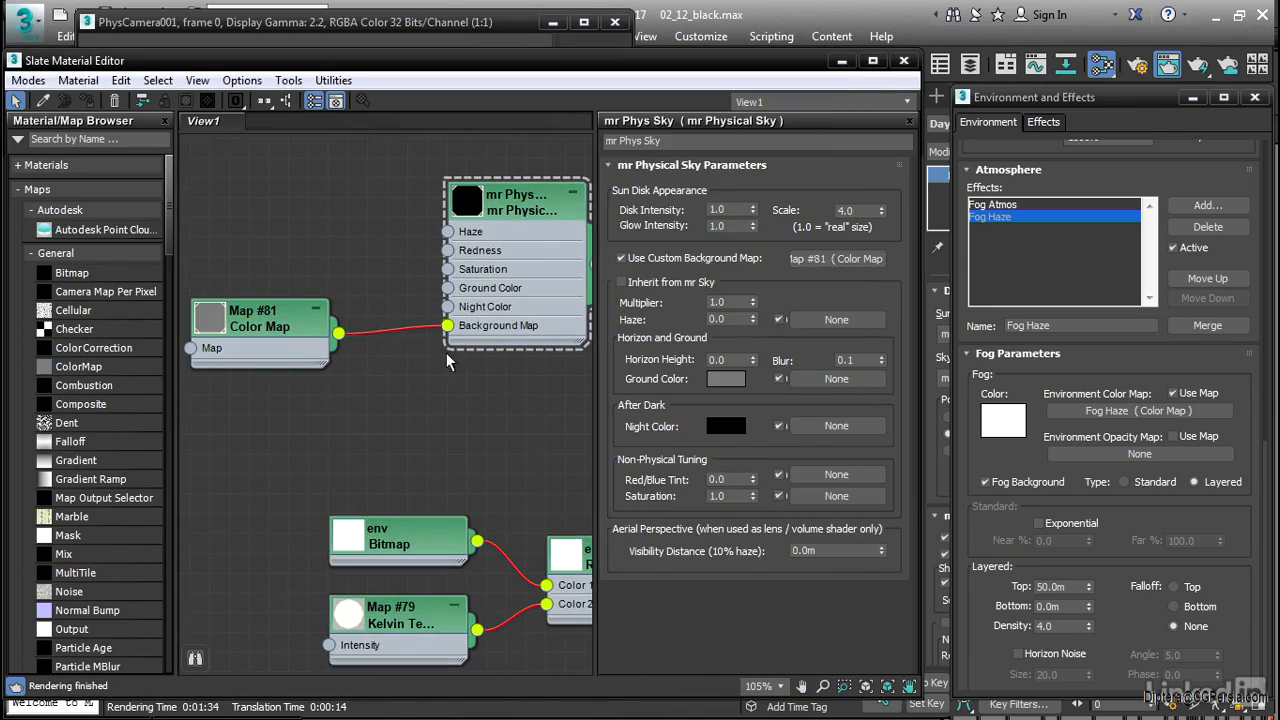
double_click(284, 317)
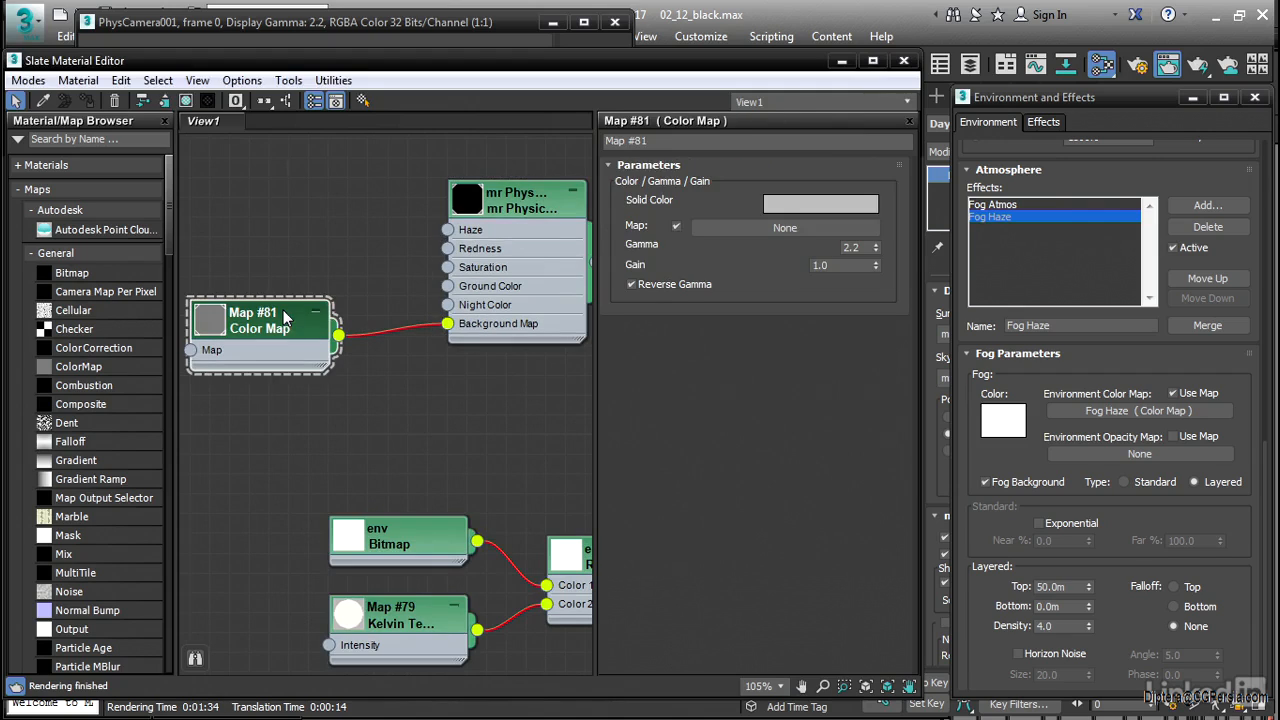
left_click(797, 204)
left_click(669, 278)
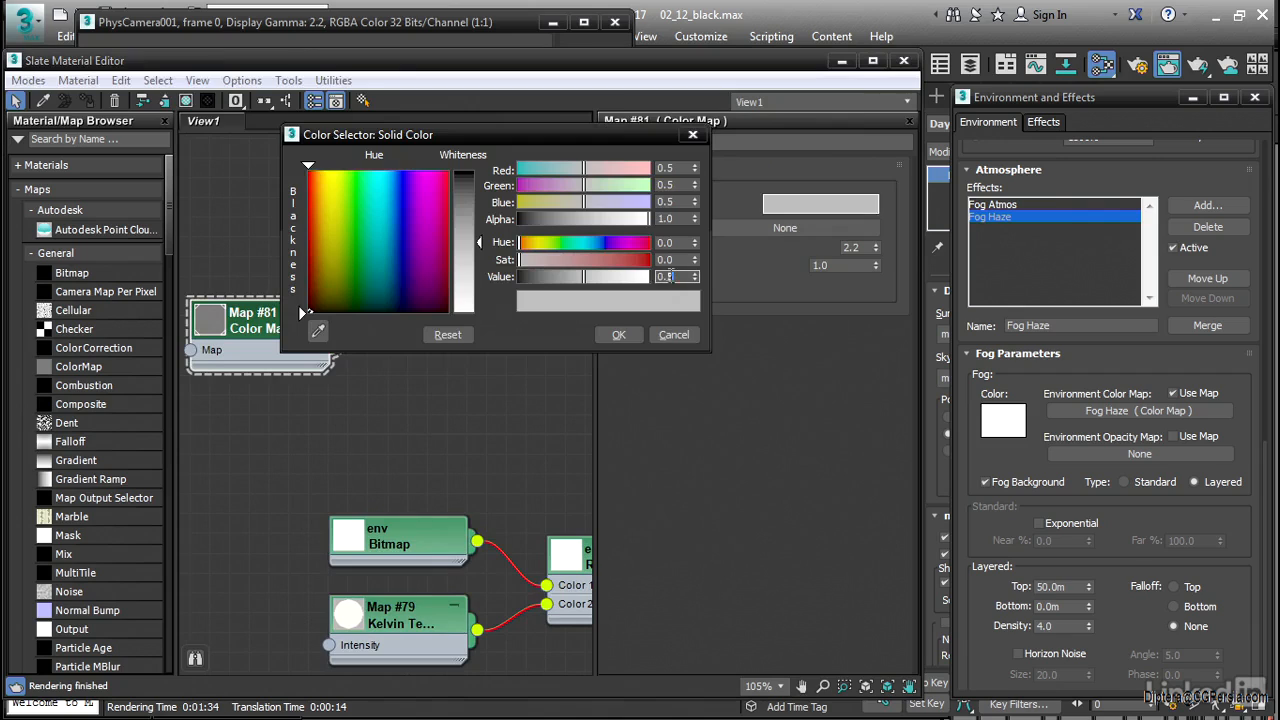
type("0")
left_click(634, 334)
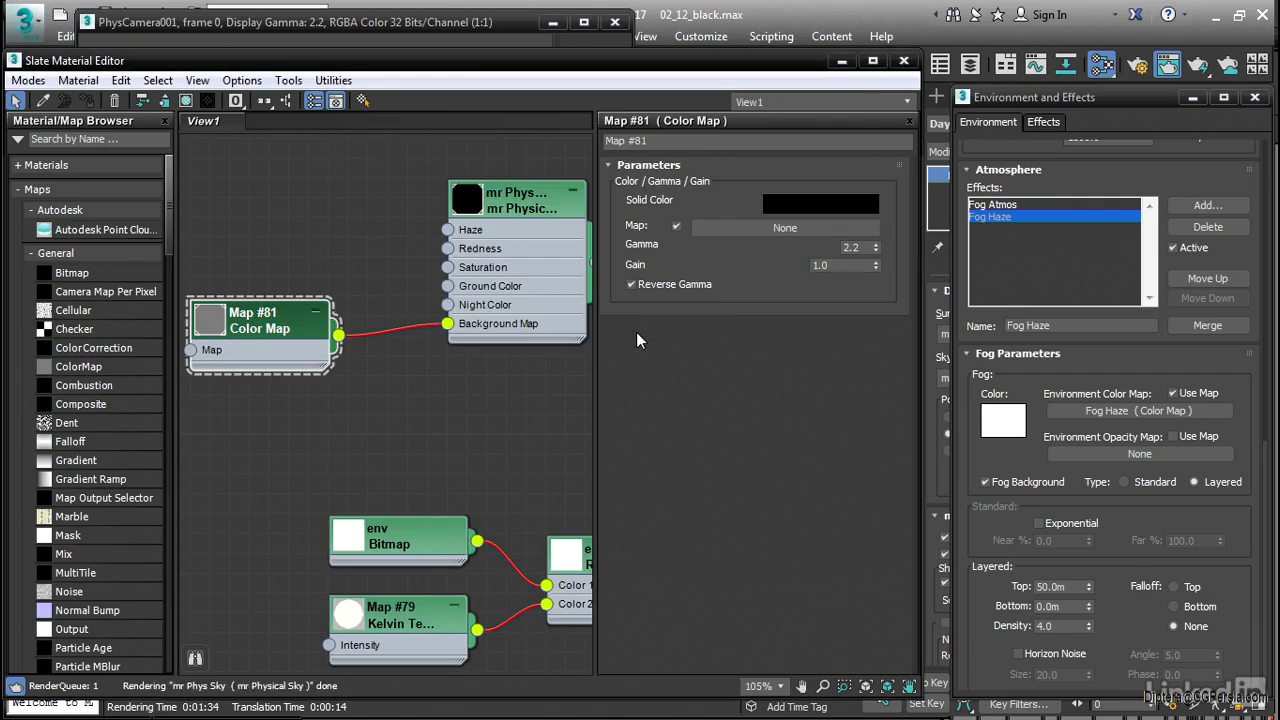
Step: Set the Color Map's gamma to 1, turn off Reverse Gamma, and minimize the material editor
double_click(868, 247)
type("1")
key("Return")
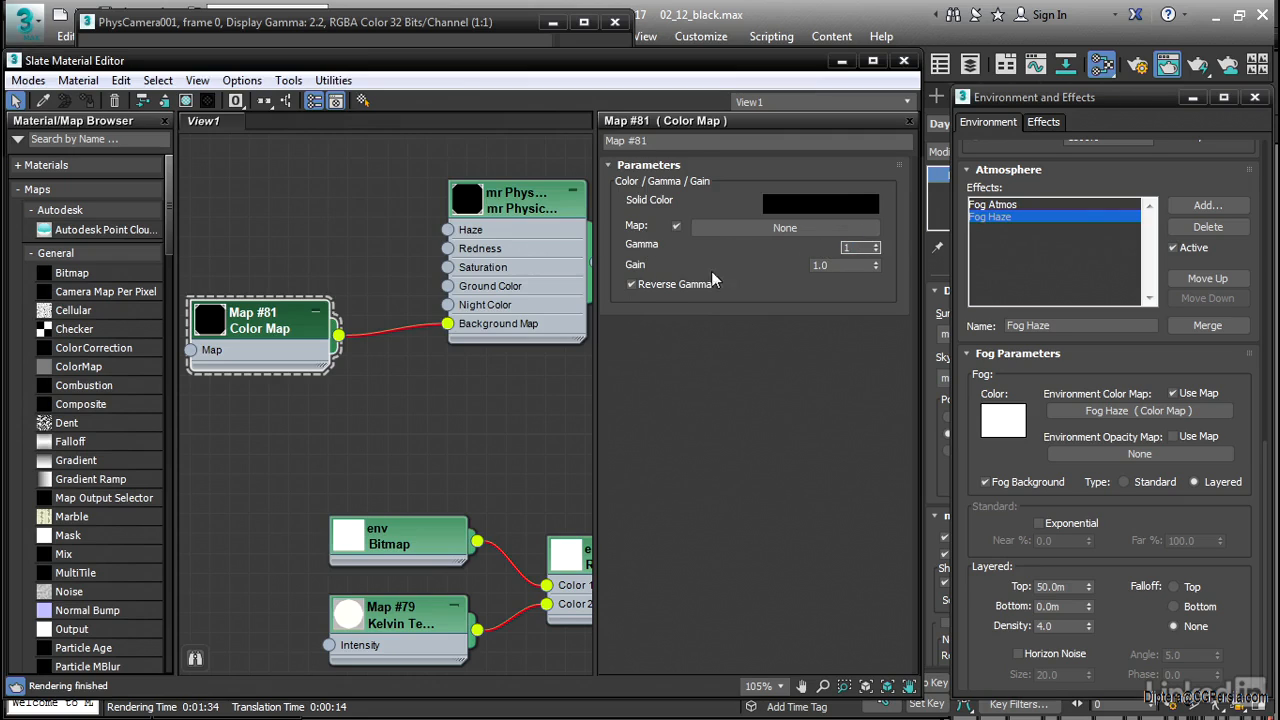
left_click(631, 284)
left_click(843, 62)
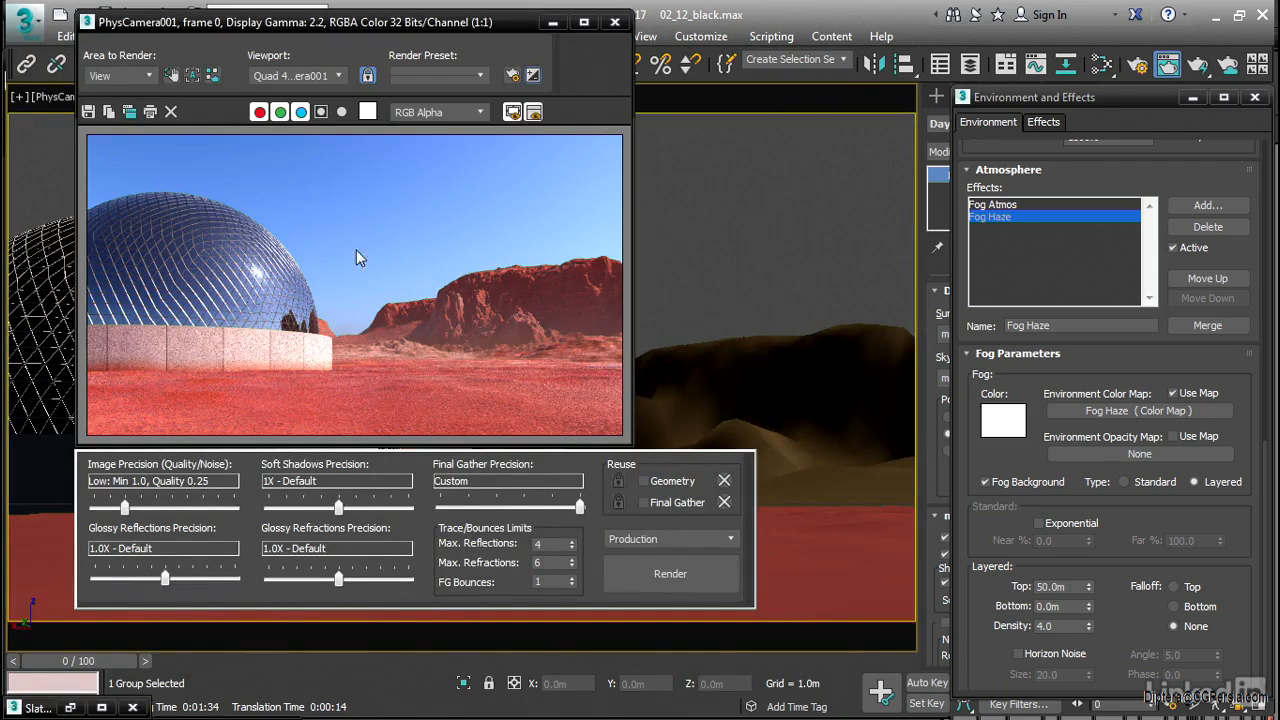
Step: Clone the blue-sky render into a window beside the original for comparison, and render PhysCamera001 again
left_click(131, 114)
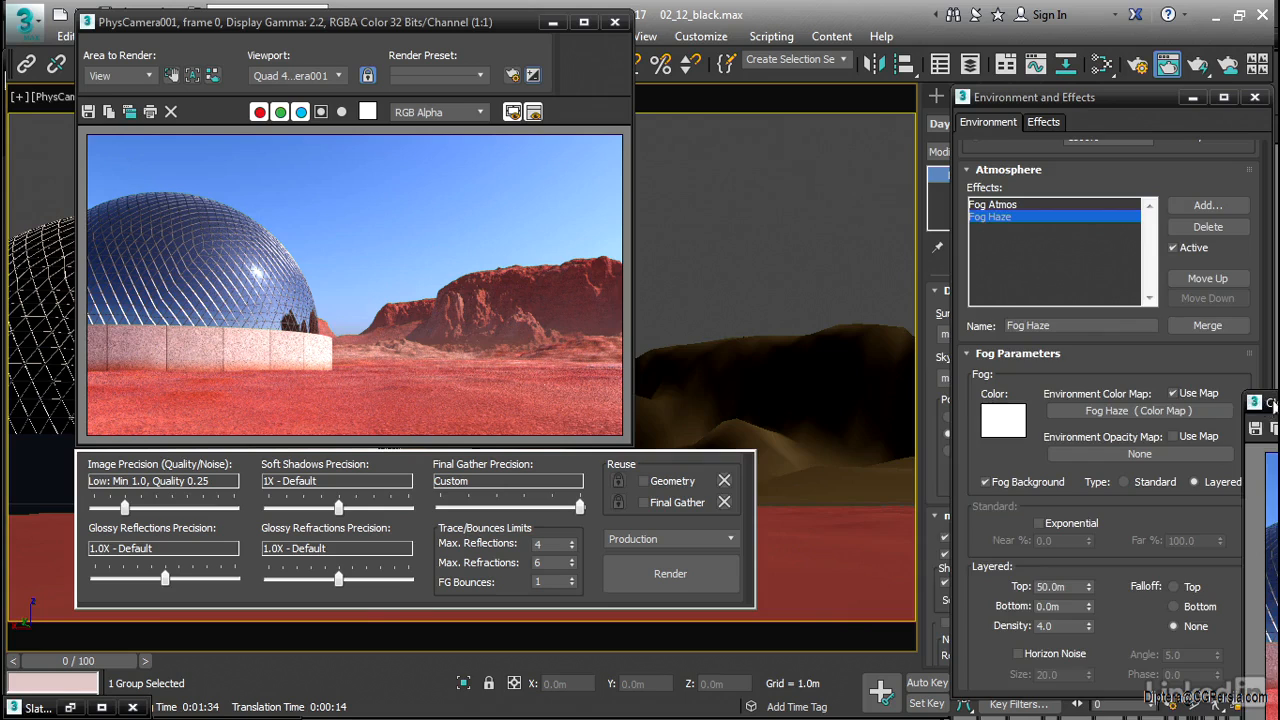
mouse_move(1268, 410)
left_mouse_down()
mouse_move(728, 195)
mouse_move(655, 101)
left_mouse_up()
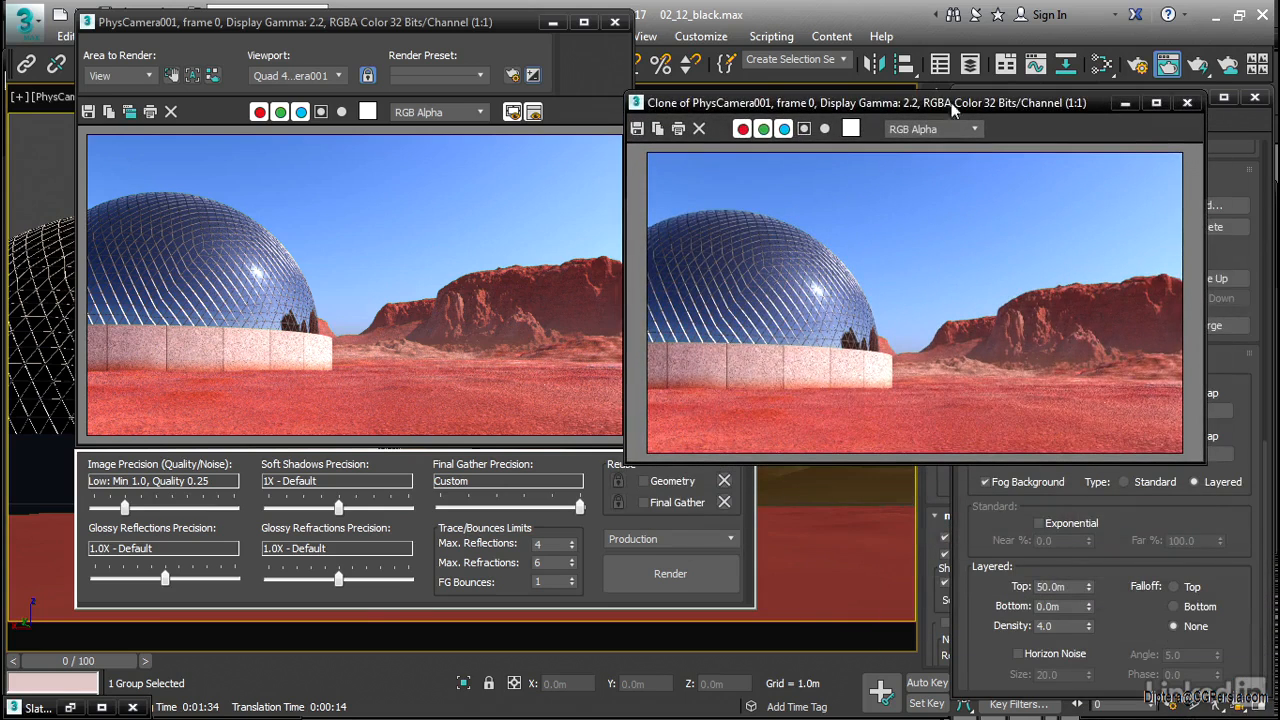
left_click(1197, 66)
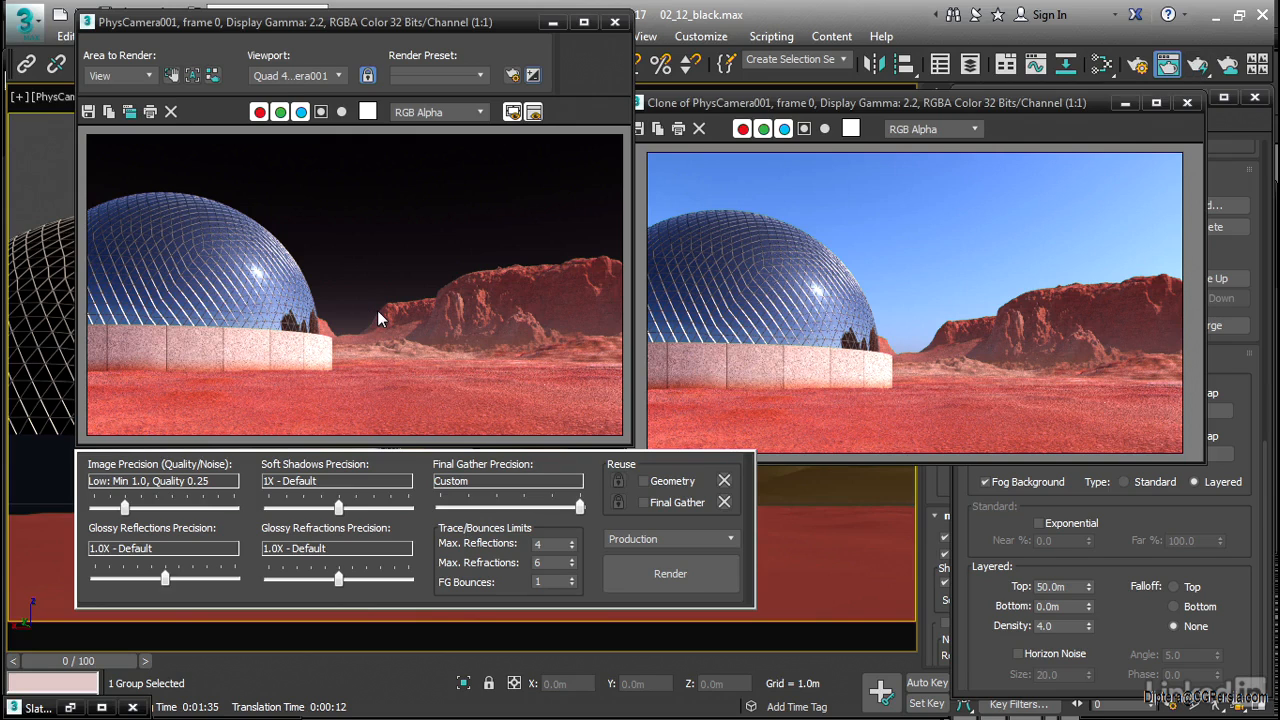
Step: Compare the mountain's edge pixels up close in the black-background render and the cloned blue-sky render
scroll(377, 310, "up", 10)
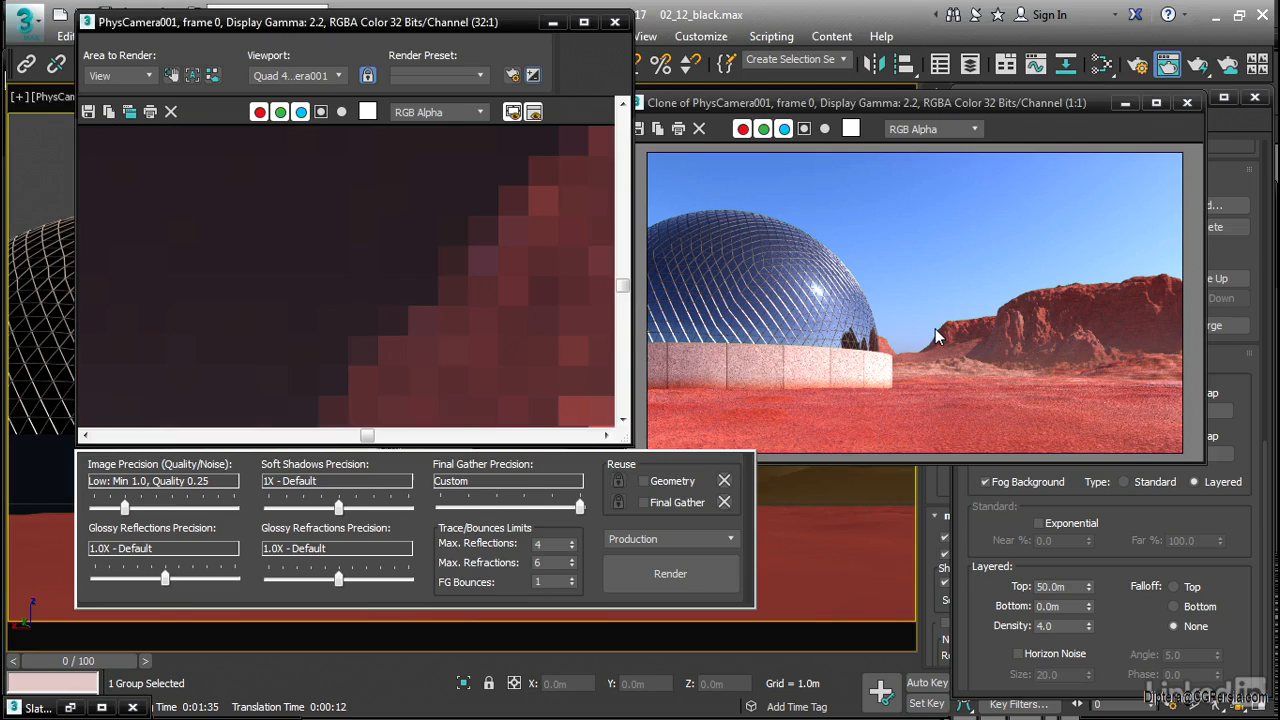
scroll(935, 337, "up", 10)
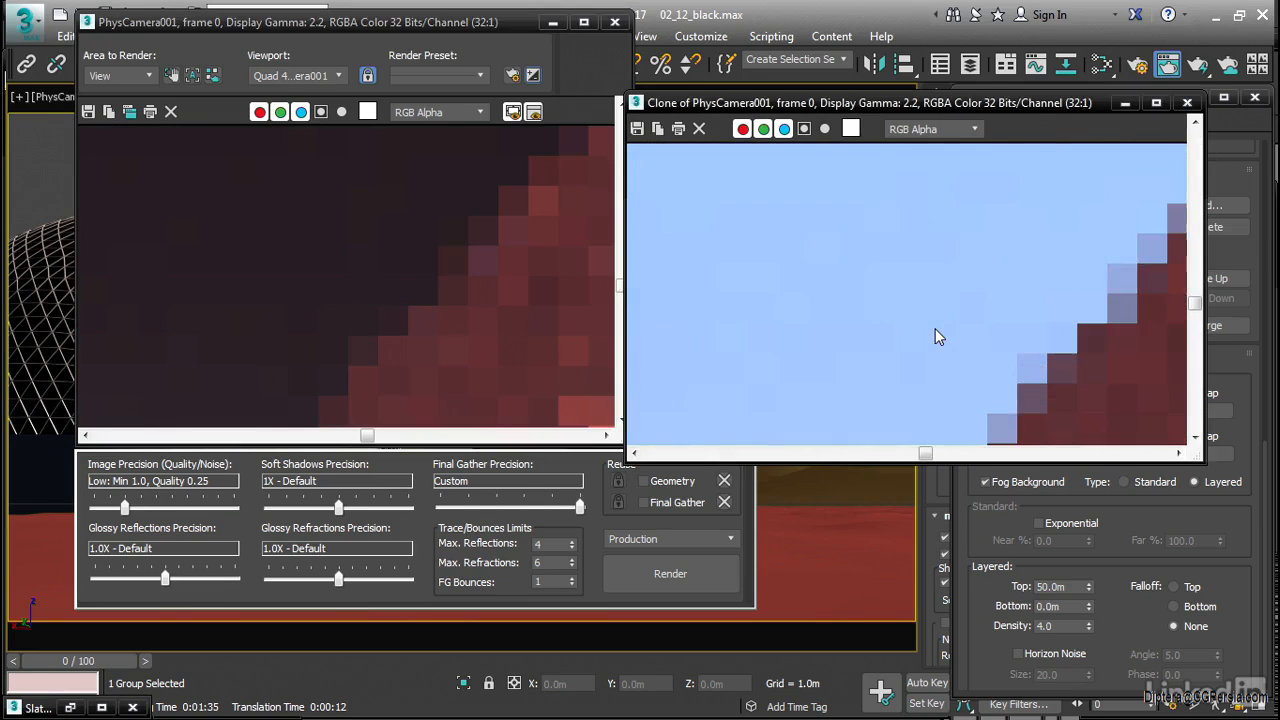
scroll(935, 337, "up", 1)
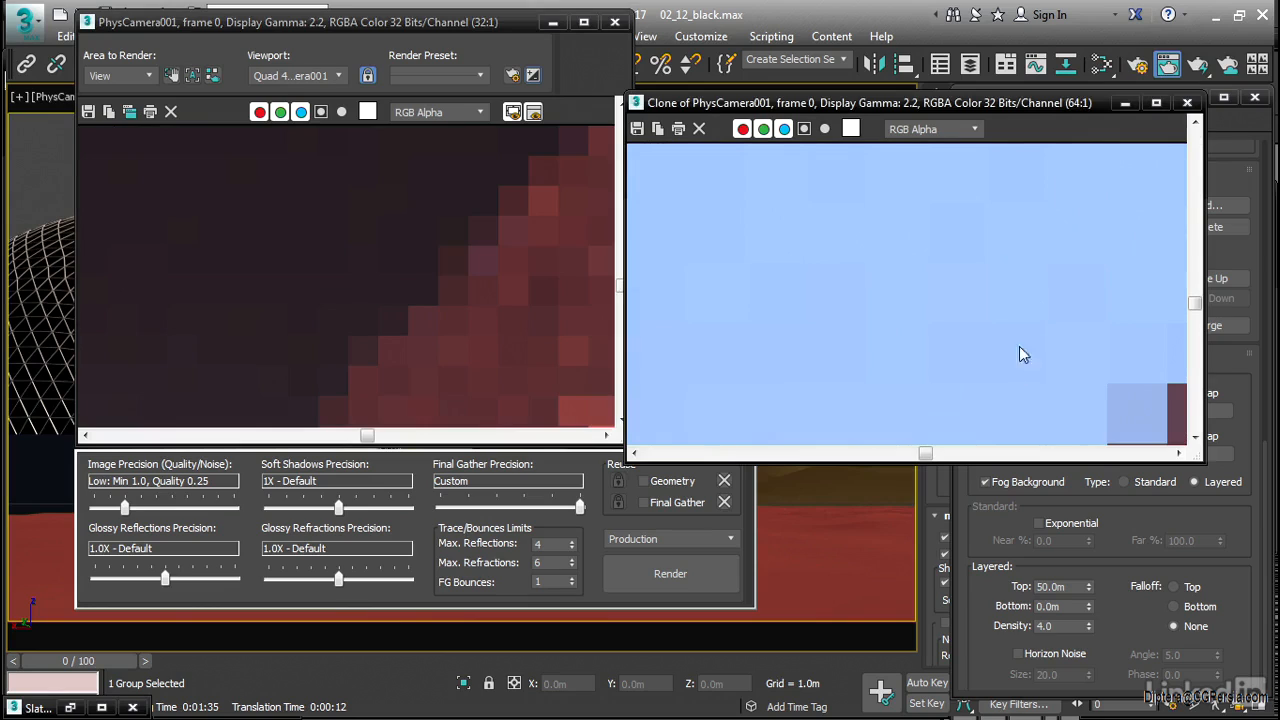
scroll(1034, 313, "down", 1)
middle_click_drag(1034, 313, 800, 354)
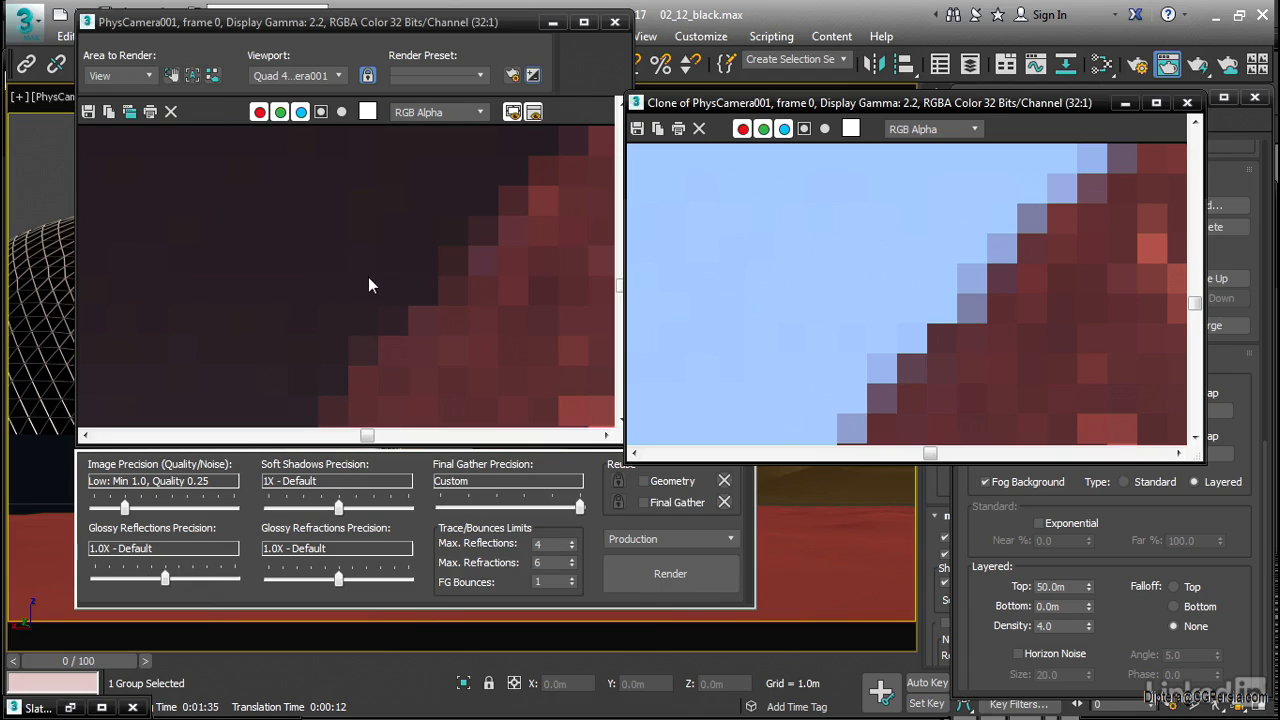
scroll(372, 251, "down", 5)
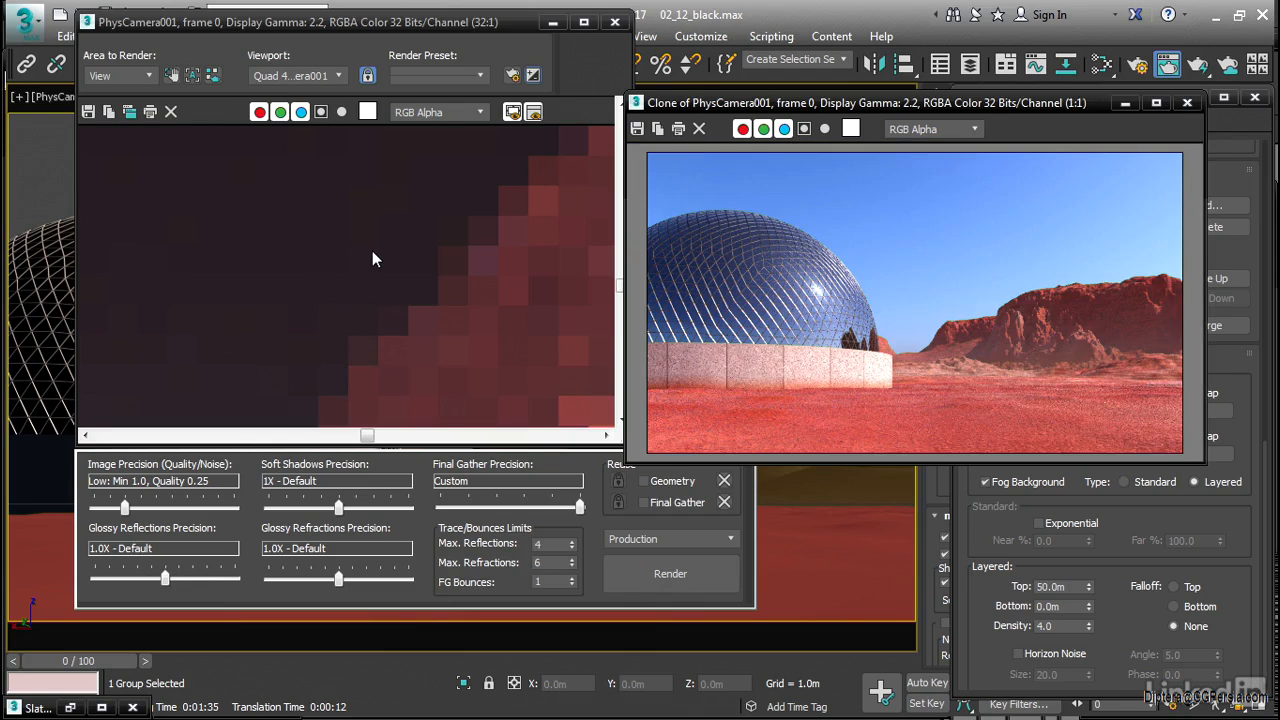
left_click(439, 237)
scroll(439, 237, "down", 4)
scroll(441, 245, "down", 2)
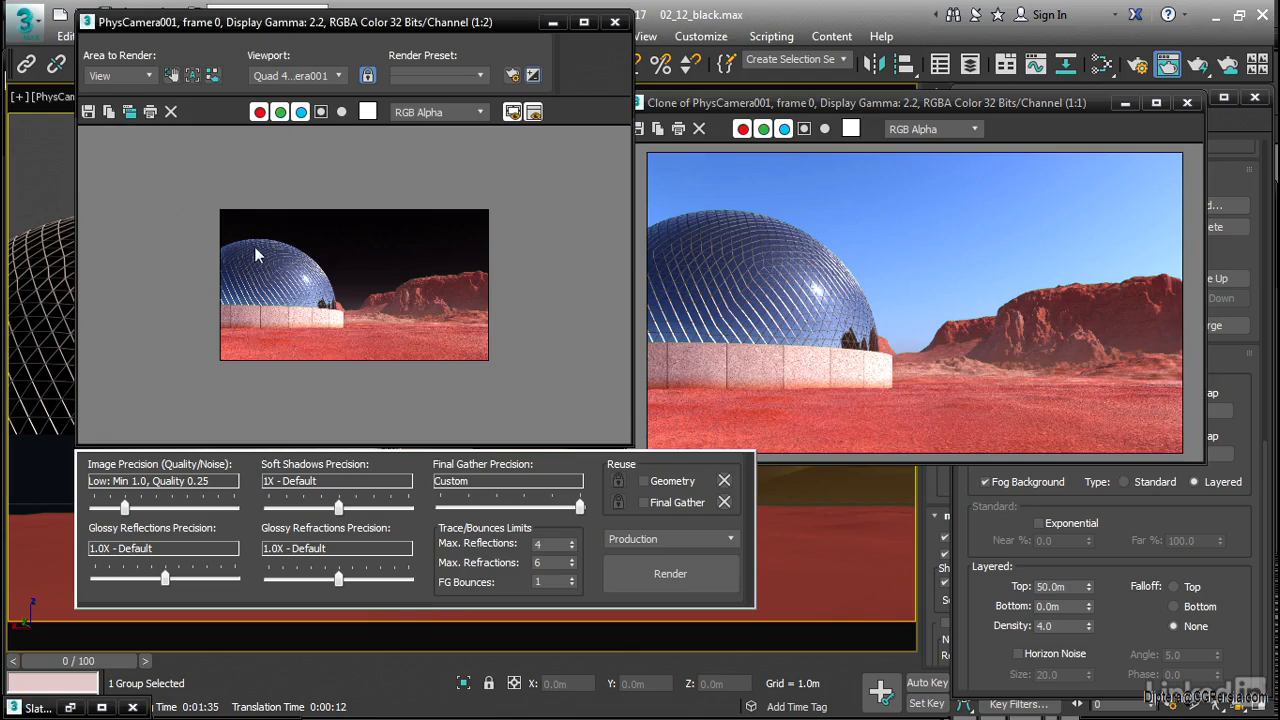
scroll(237, 239, "up", 1)
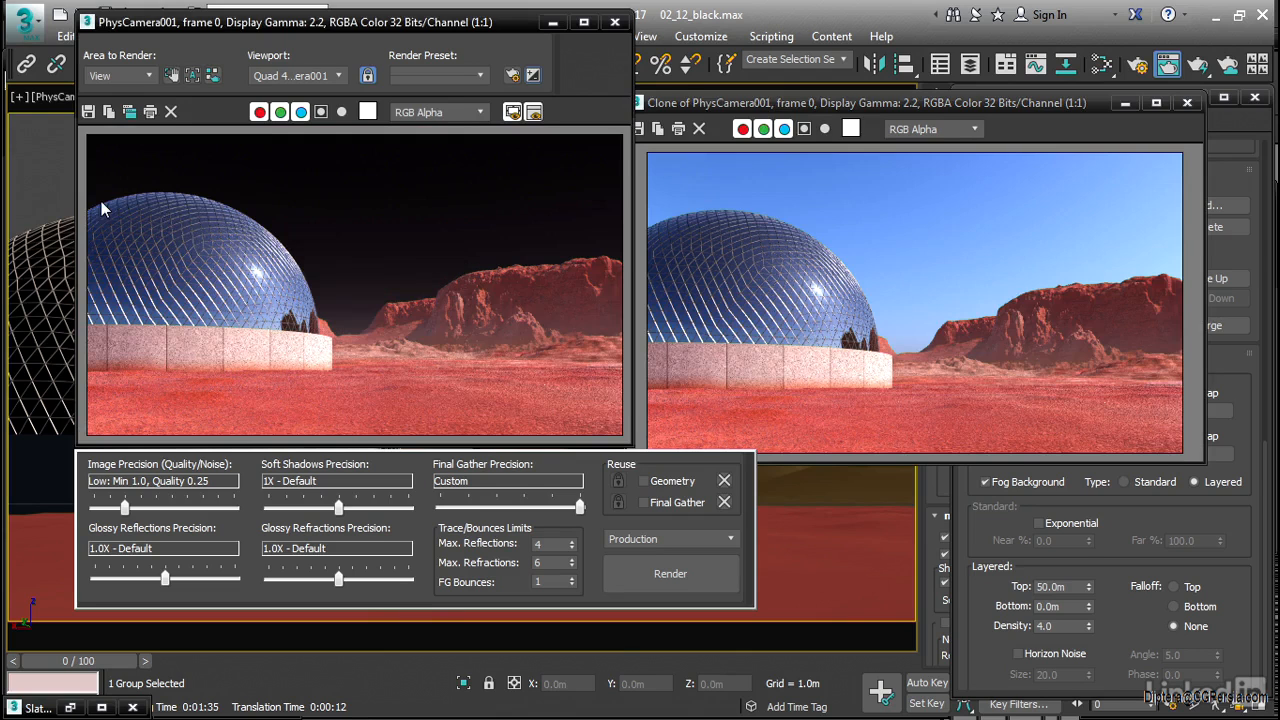
Step: Compare the pixels along the dome's upper edge in the black-background render and the cloned blue-sky render
scroll(101, 201, "up", 5)
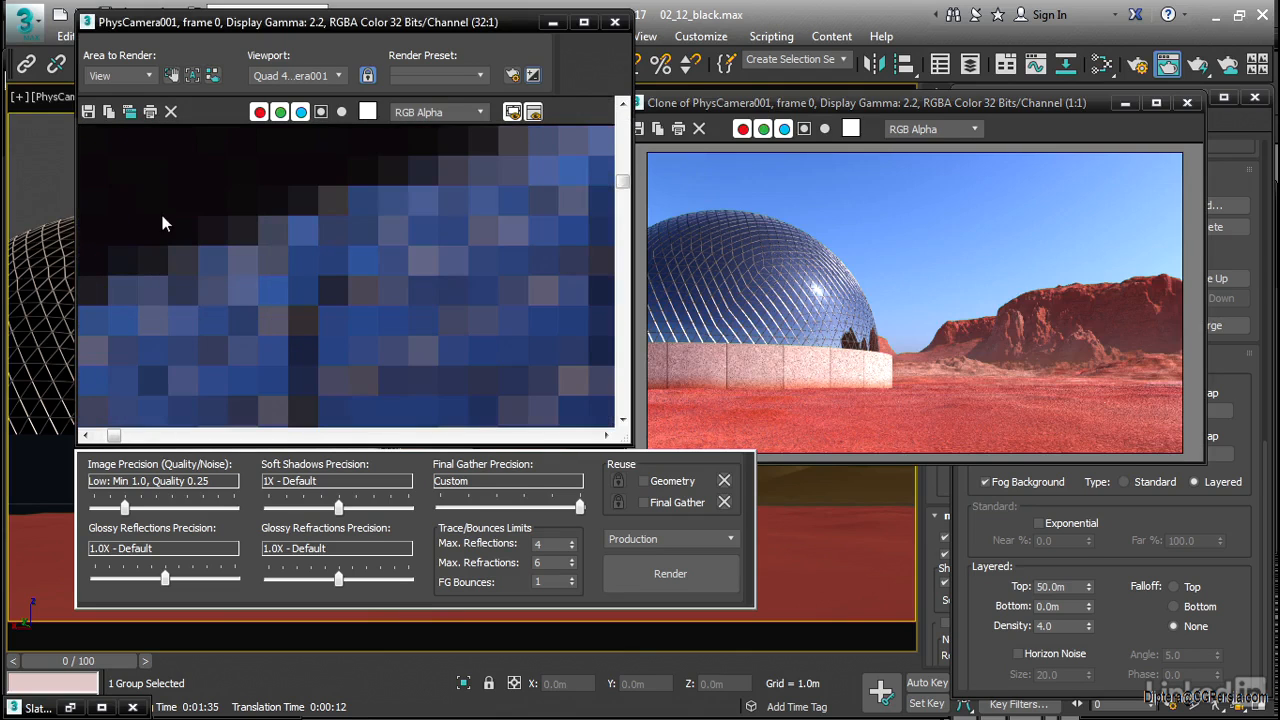
middle_click_drag(122, 387, 605, 307)
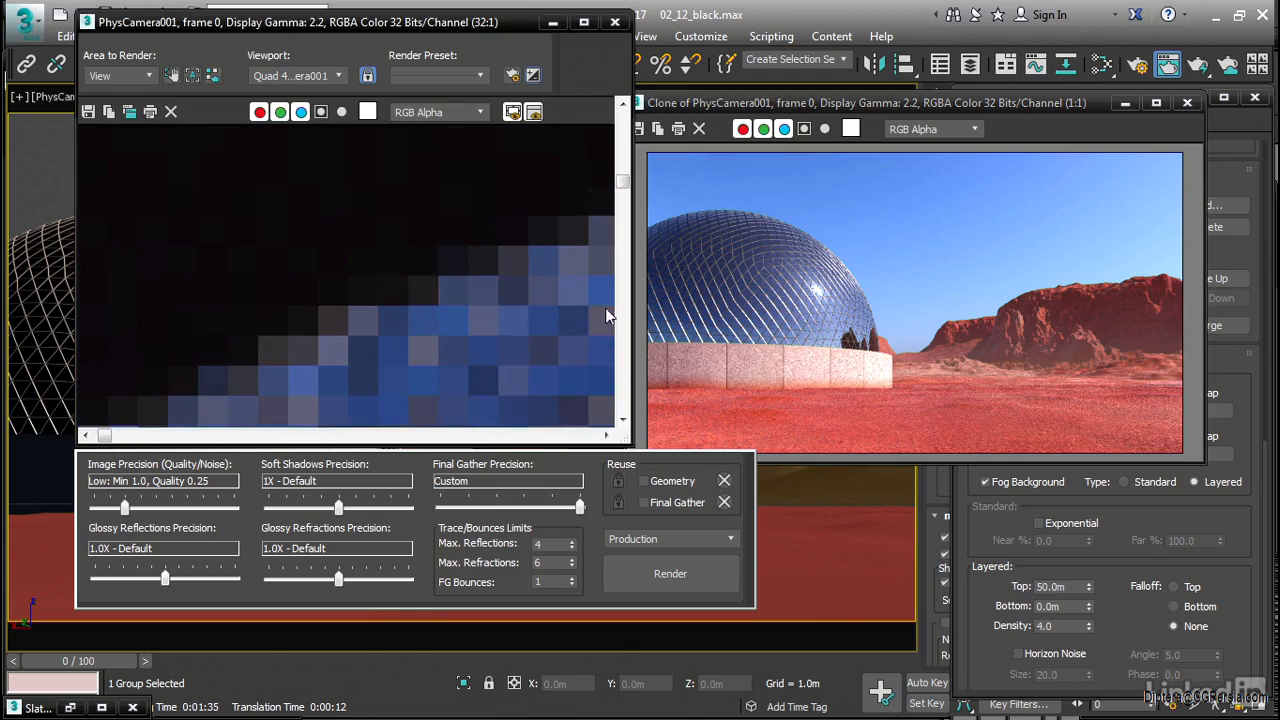
scroll(668, 213, "up", 5)
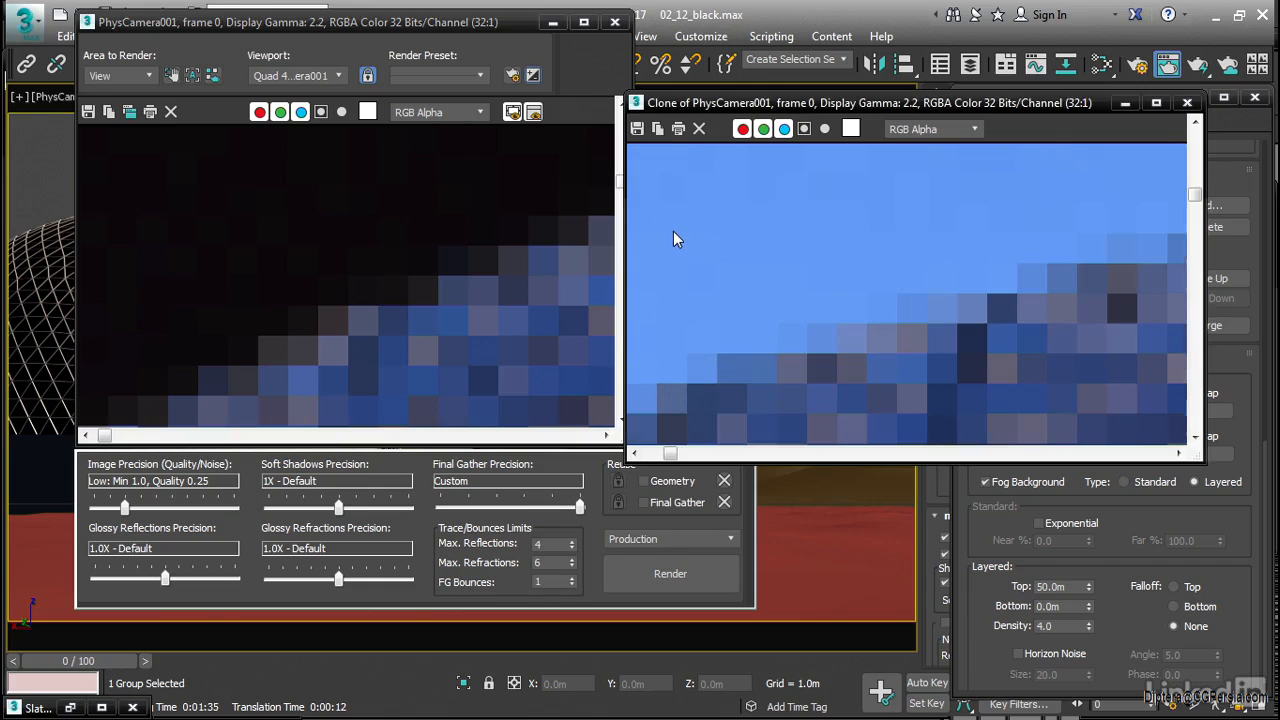
mouse_move(664, 454)
left_mouse_down()
mouse_move(614, 454)
mouse_move(687, 454)
mouse_move(663, 454)
left_mouse_up()
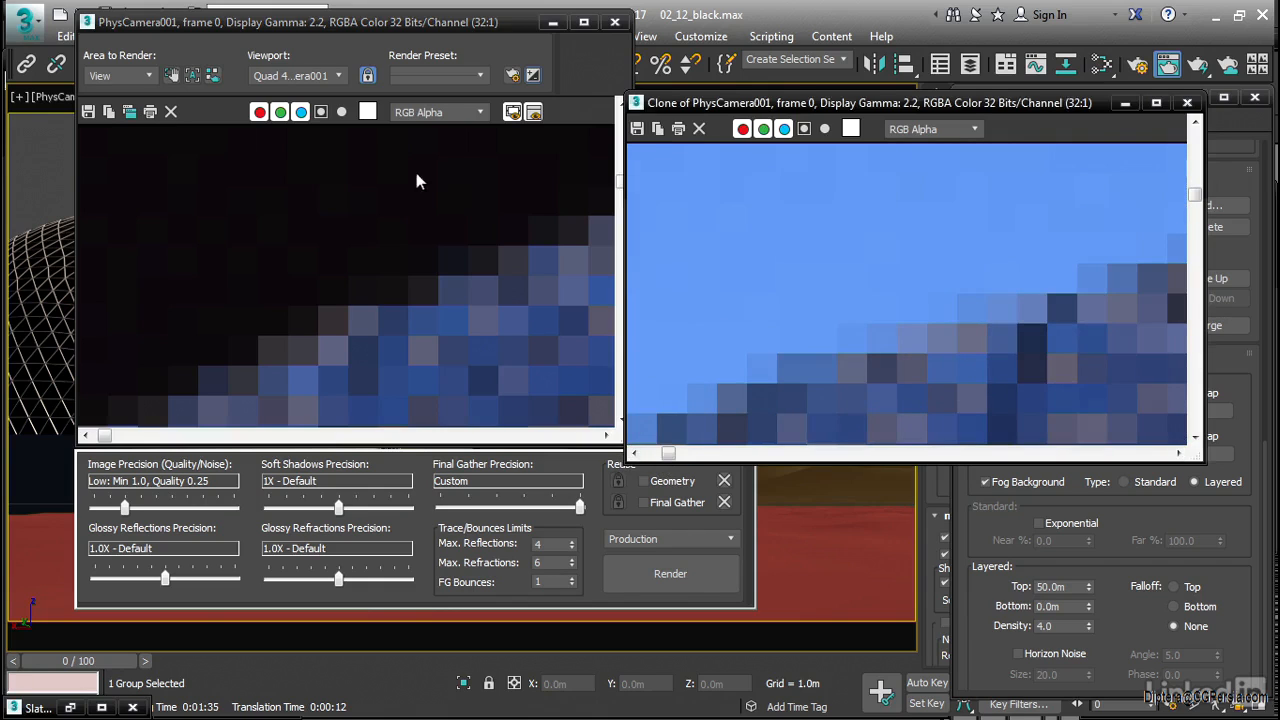